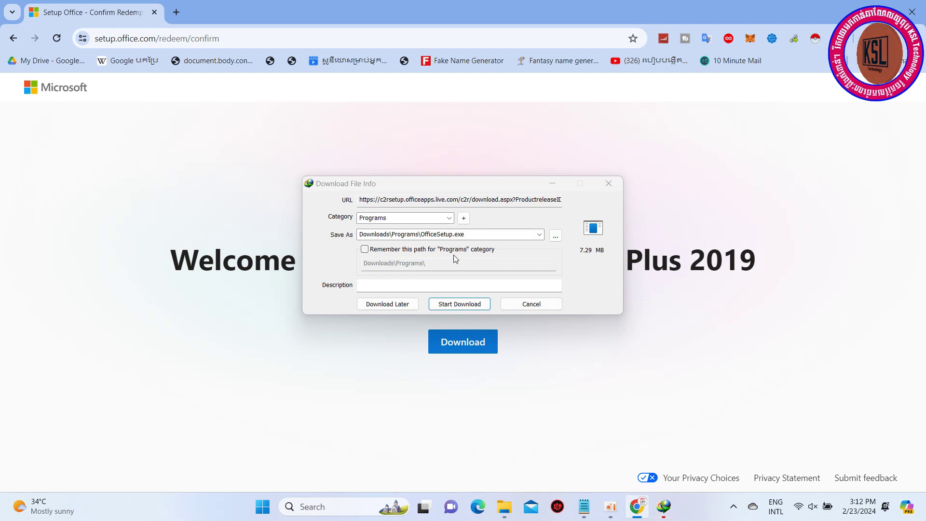
Step: Download OfficeSetup.exe with Internet Download Manager, then minimize the browser
{"action": "left_click_drag", "start_coordinate": [490, 193], "coordinate": [556, 216]}
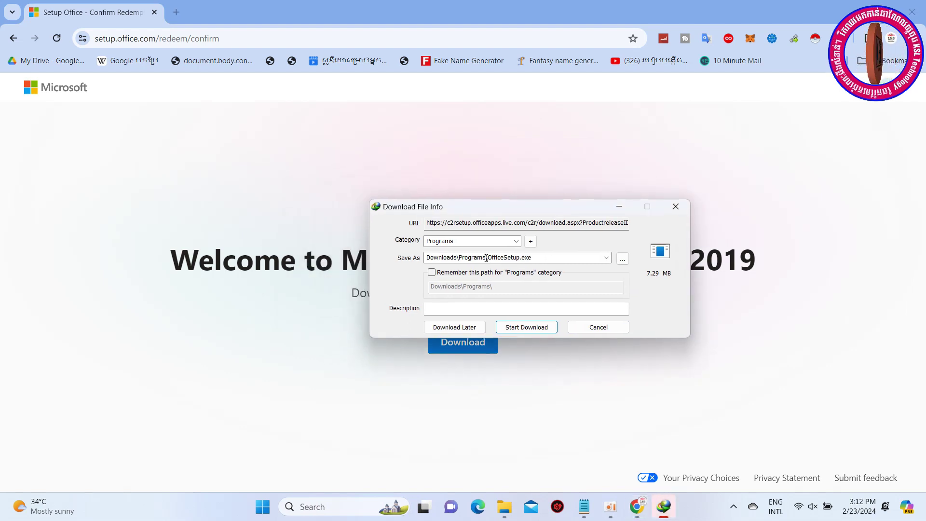
{"action": "left_click", "coordinate": [532, 328]}
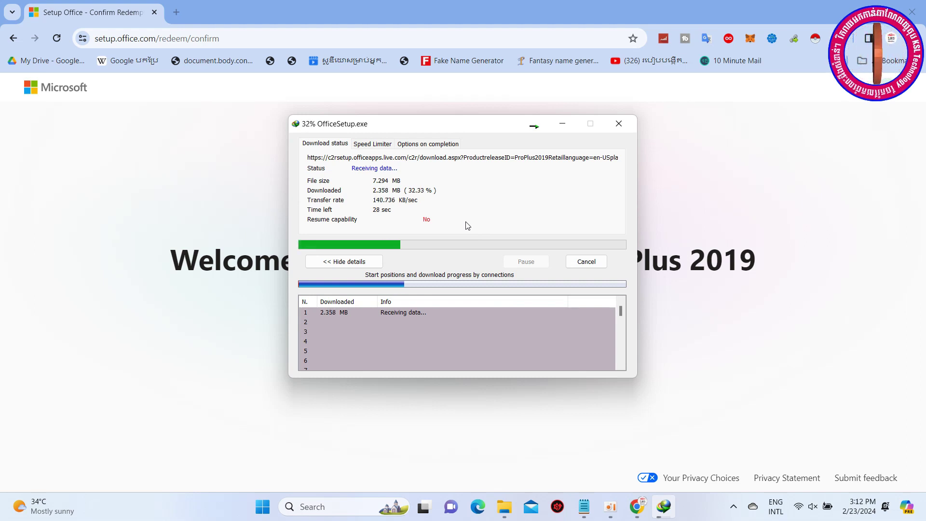
{"action": "left_click_drag", "start_coordinate": [467, 127], "coordinate": [438, 11]}
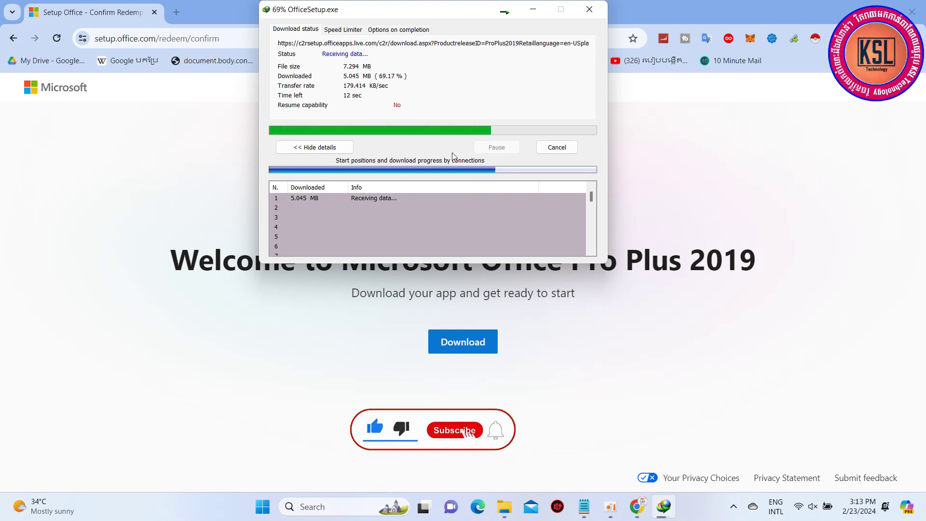
{"action": "left_click_drag", "start_coordinate": [429, 17], "coordinate": [444, 11]}
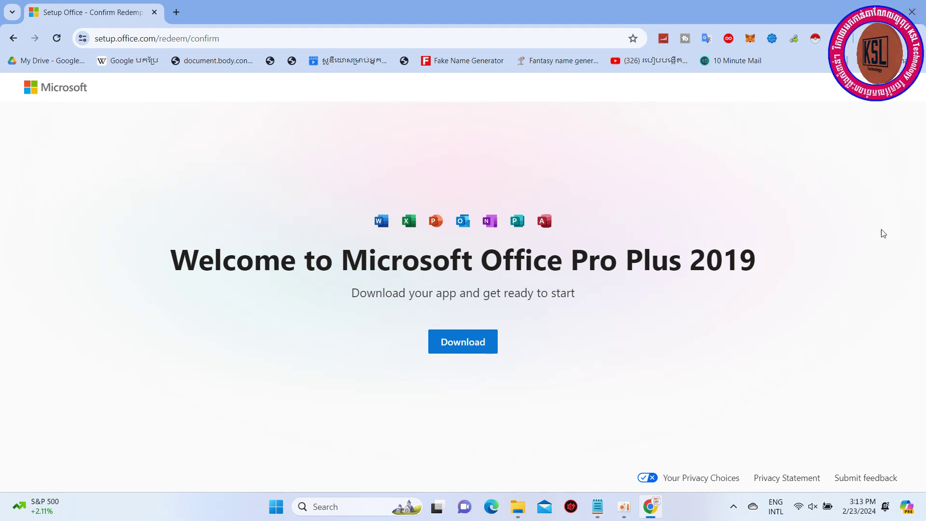
{"action": "left_click", "coordinate": [855, 6]}
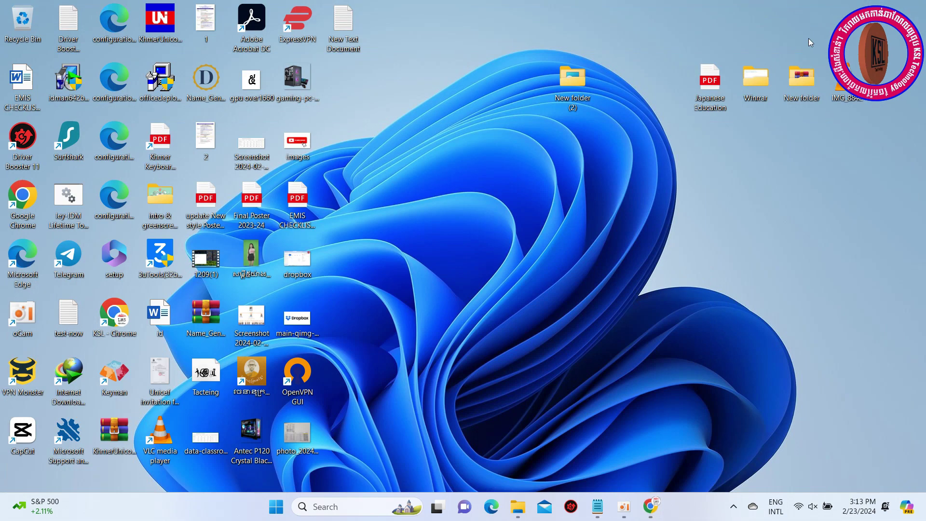
Step: Open the Downloads\Programs folder containing OfficeSetup.exe from Internet Download Manager's download list
{"action": "double_click", "coordinate": [72, 384]}
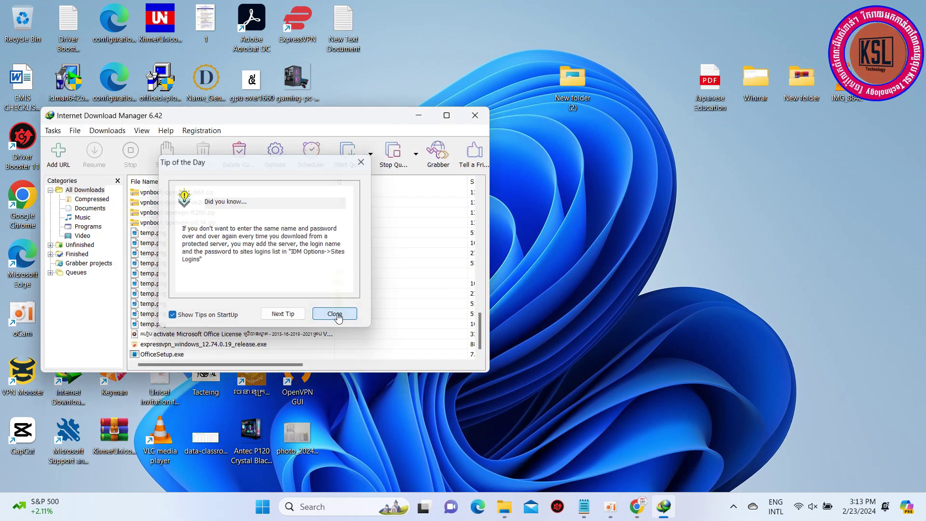
{"action": "left_click", "coordinate": [336, 314]}
{"action": "left_click", "coordinate": [156, 355]}
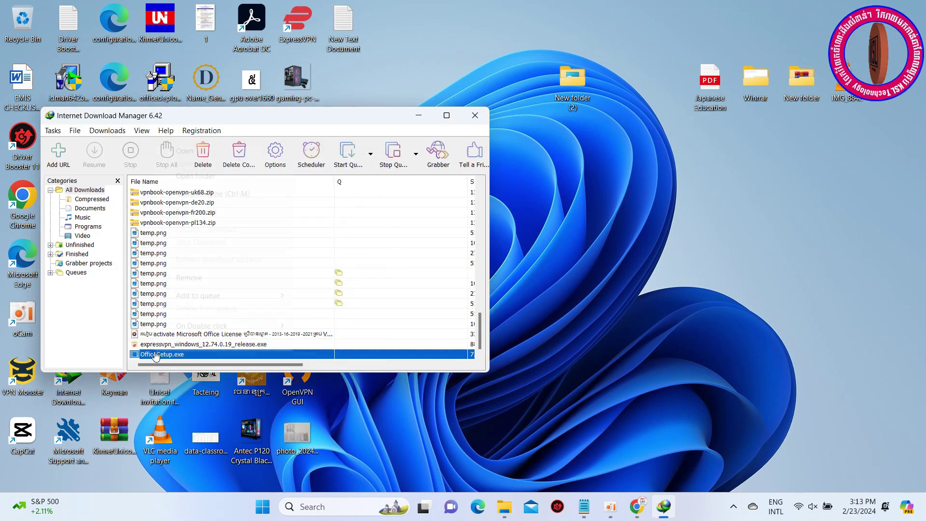
{"action": "right_click", "coordinate": [156, 355]}
{"action": "left_click", "coordinate": [212, 177]}
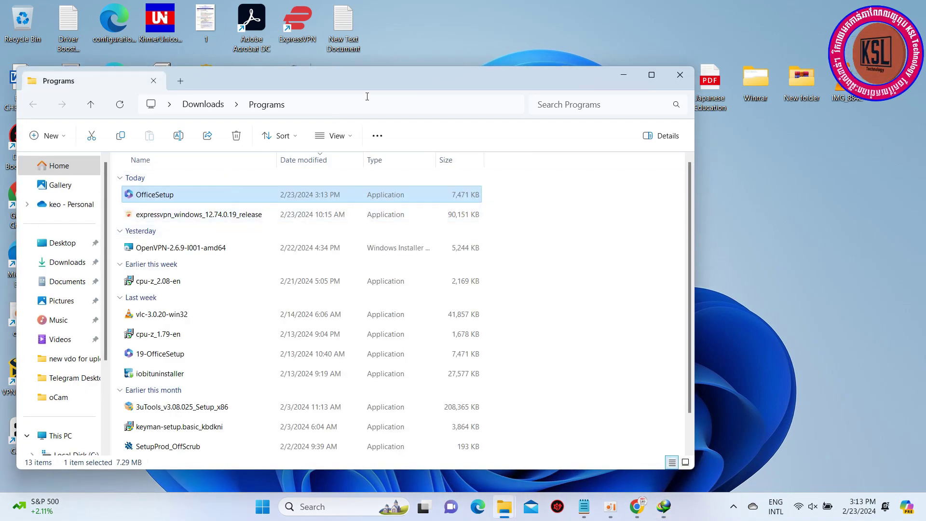
Step: Close Internet Download Manager, run OfficeSetup from the Programs folder, and show the desktop
{"action": "left_click_drag", "start_coordinate": [374, 76], "coordinate": [549, 76]}
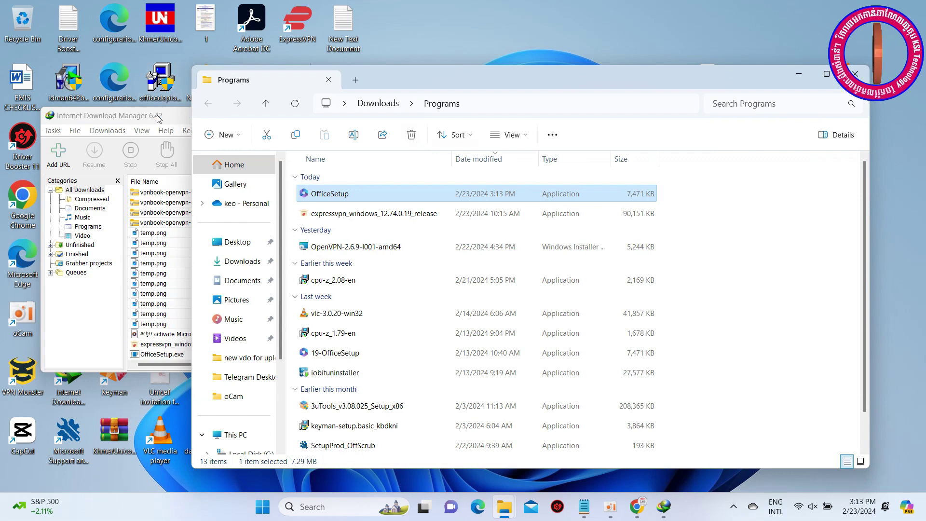
{"action": "left_click", "coordinate": [159, 119]}
{"action": "left_click", "coordinate": [478, 119]}
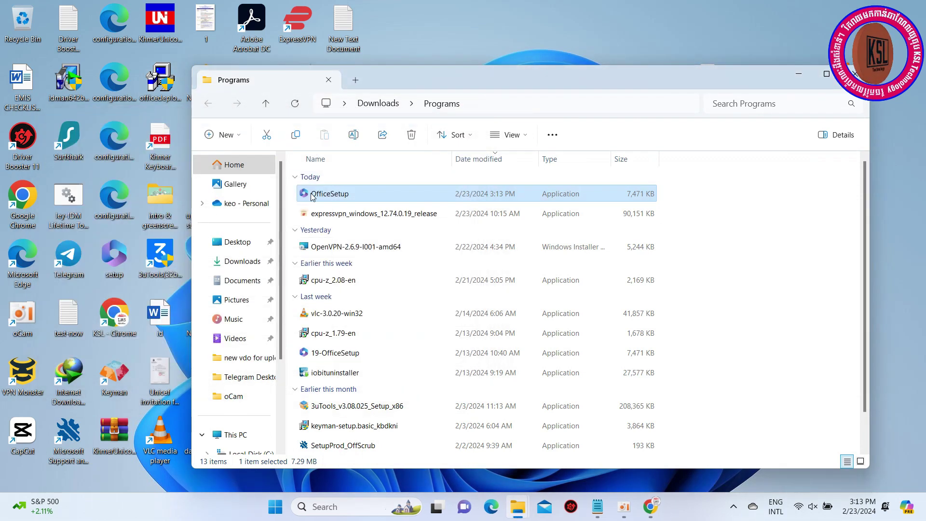
{"action": "double_click", "coordinate": [336, 194]}
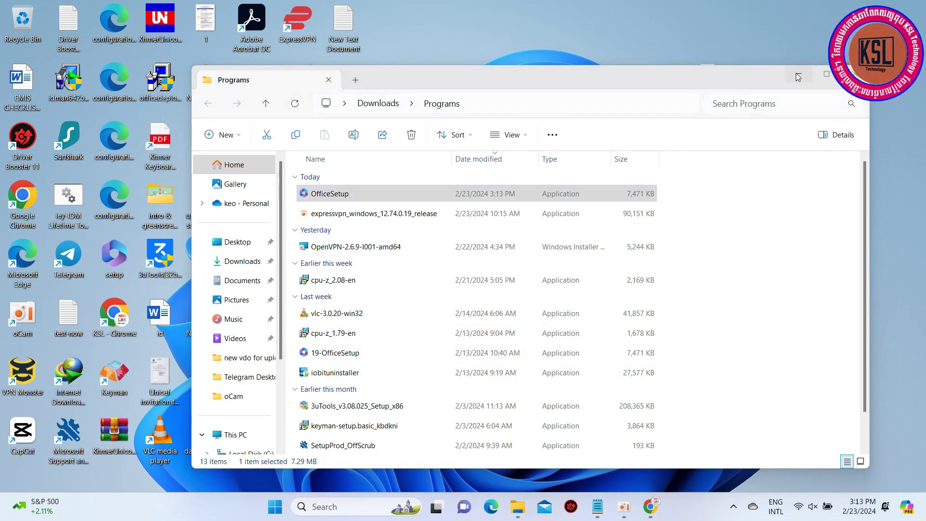
{"action": "key", "text": "super+d"}
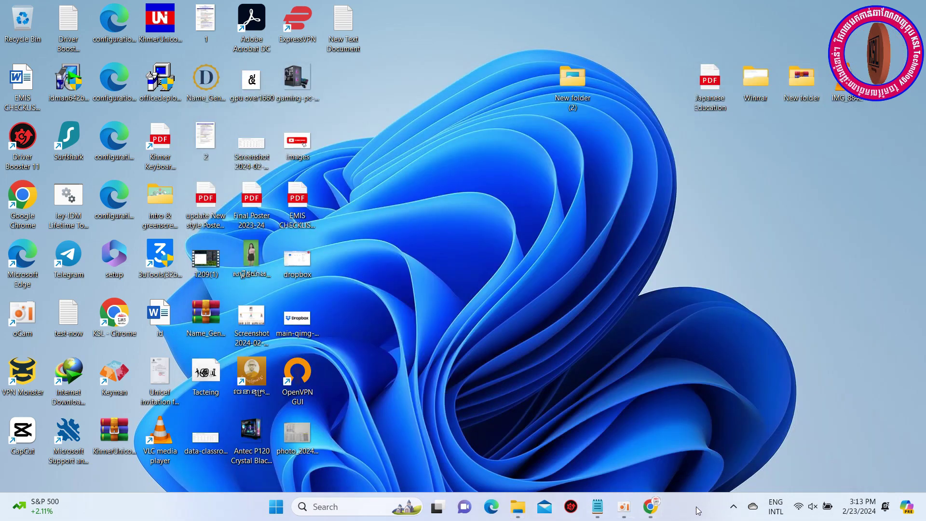
{"action": "mouse_move", "coordinate": [639, 510]}
{"action": "mouse_move", "coordinate": [626, 474]}
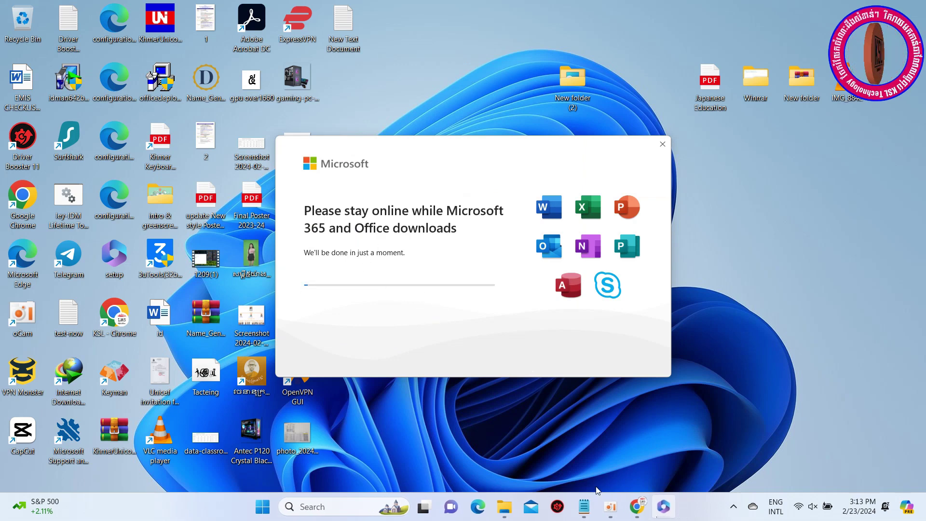
Step: Bring the Office installer window back to the front while installation runs
{"action": "left_click", "coordinate": [607, 511]}
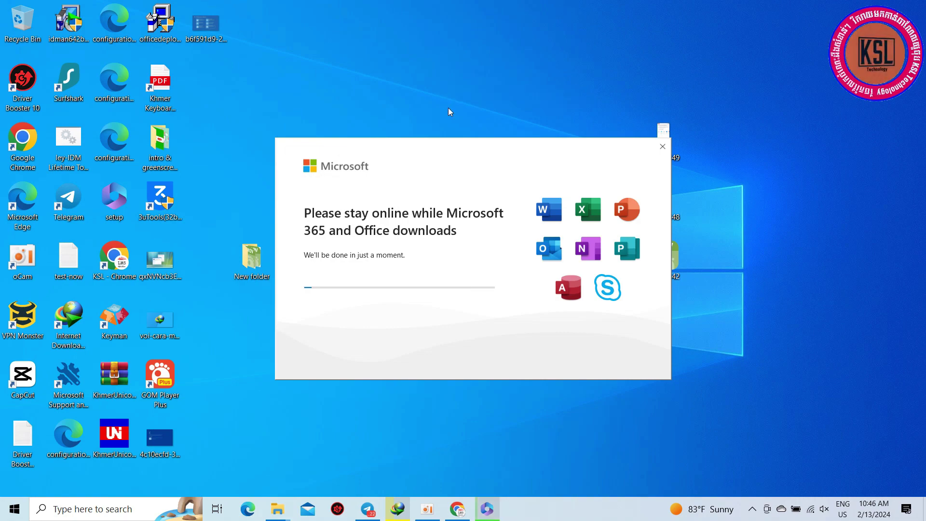
{"action": "mouse_move", "coordinate": [430, 517]}
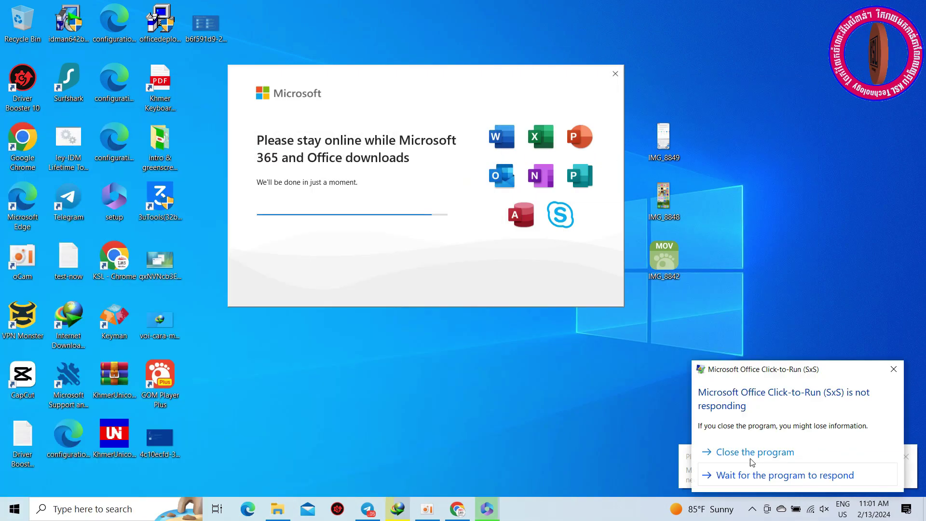
{"action": "left_click", "coordinate": [751, 454]}
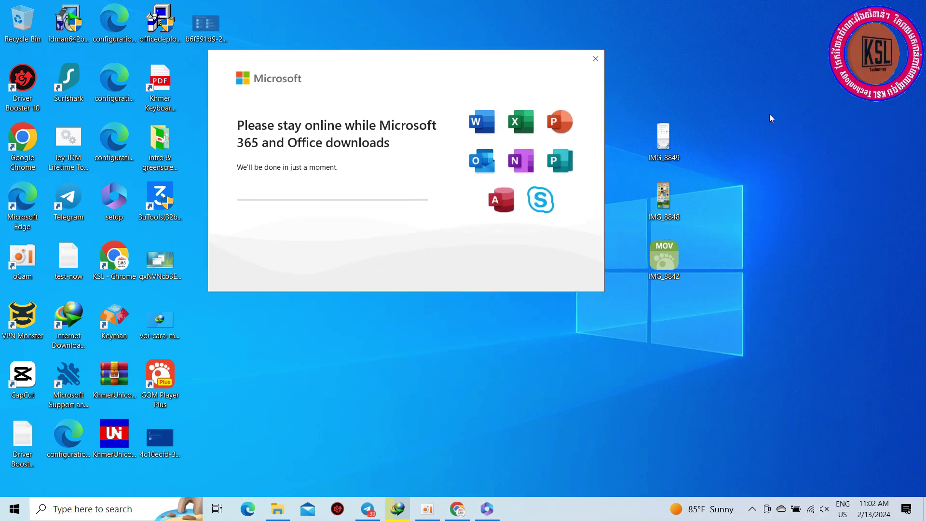
{"action": "right_click", "coordinate": [720, 92]}
{"action": "left_click", "coordinate": [738, 126]}
{"action": "right_click", "coordinate": [638, 407]}
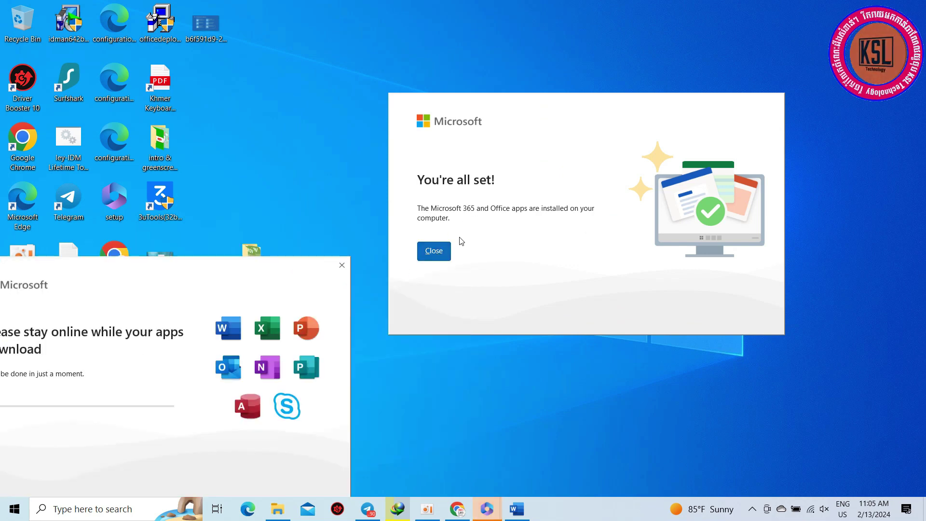
Step: Dismiss 'You're all set!', force-close the frozen installer, and open the Start menu
{"action": "left_click", "coordinate": [434, 252]}
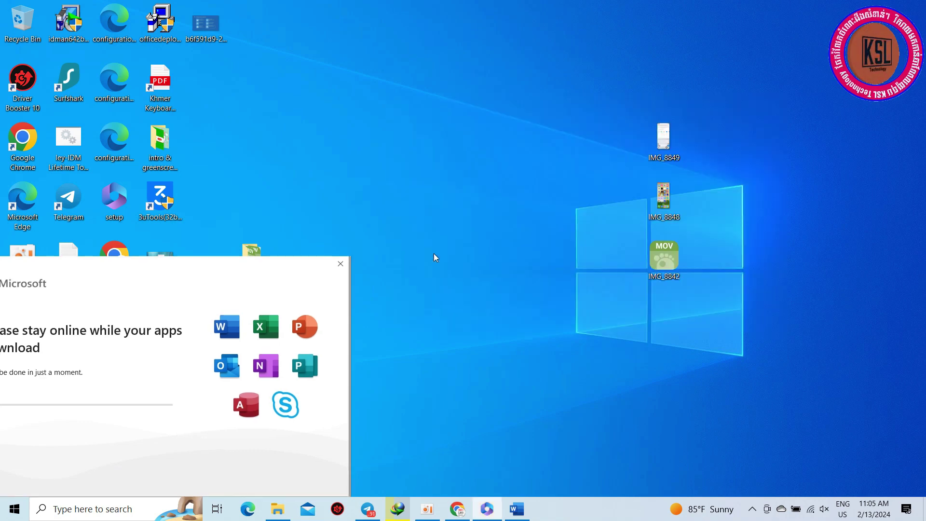
{"action": "right_click", "coordinate": [505, 131]}
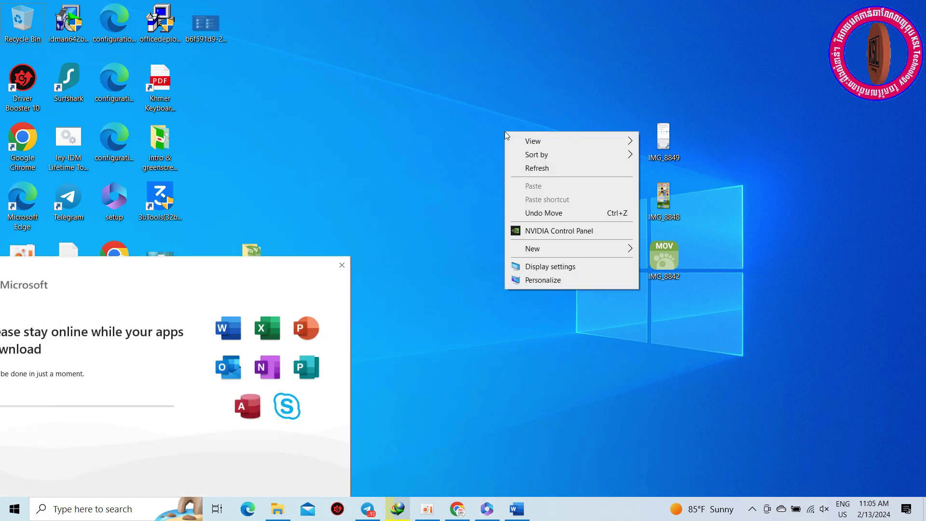
{"action": "left_click", "coordinate": [550, 167]}
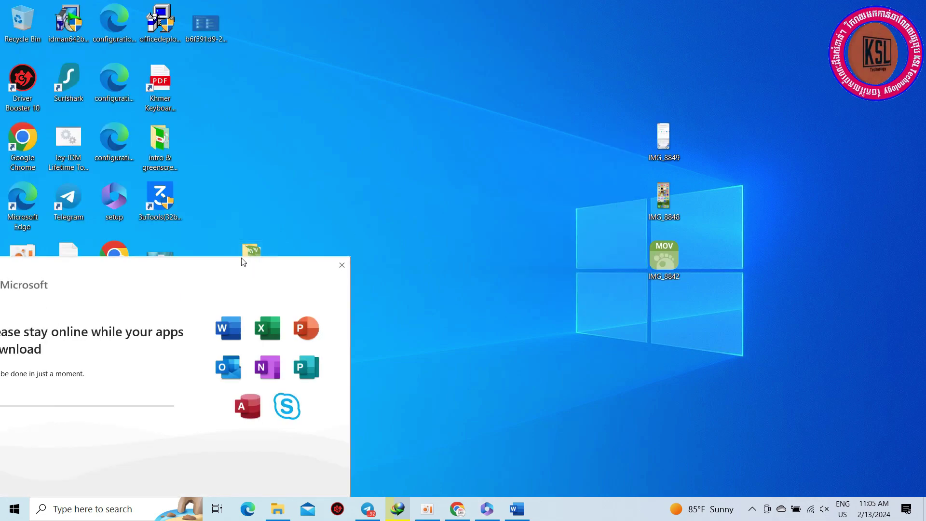
{"action": "left_click", "coordinate": [341, 265]}
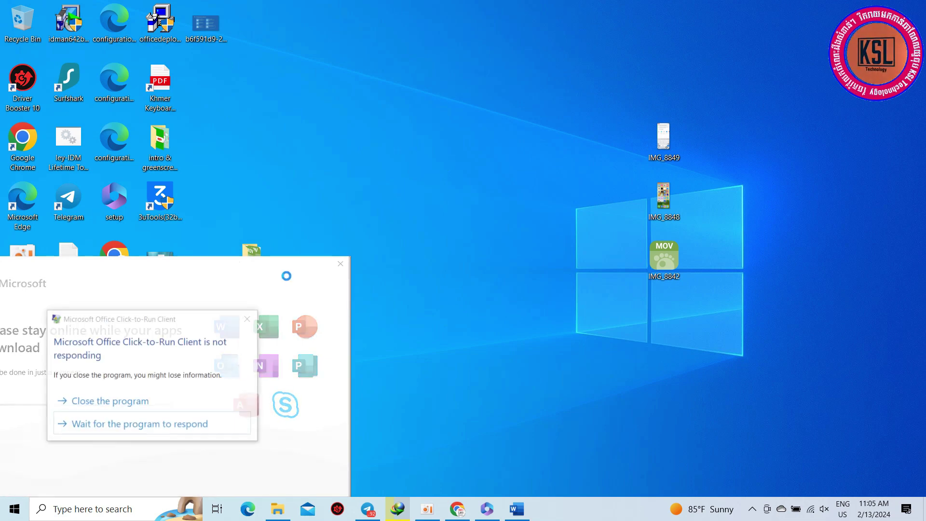
{"action": "left_click", "coordinate": [142, 402]}
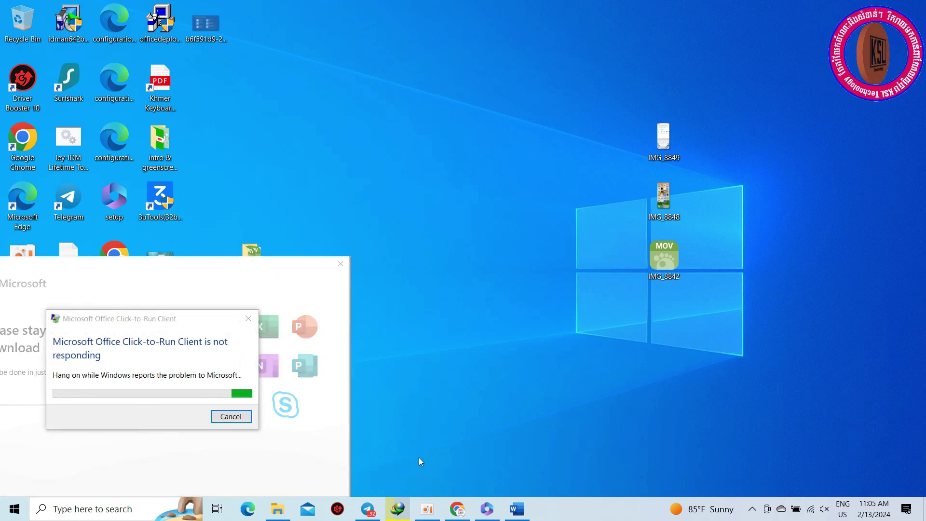
{"action": "left_click", "coordinate": [14, 509]}
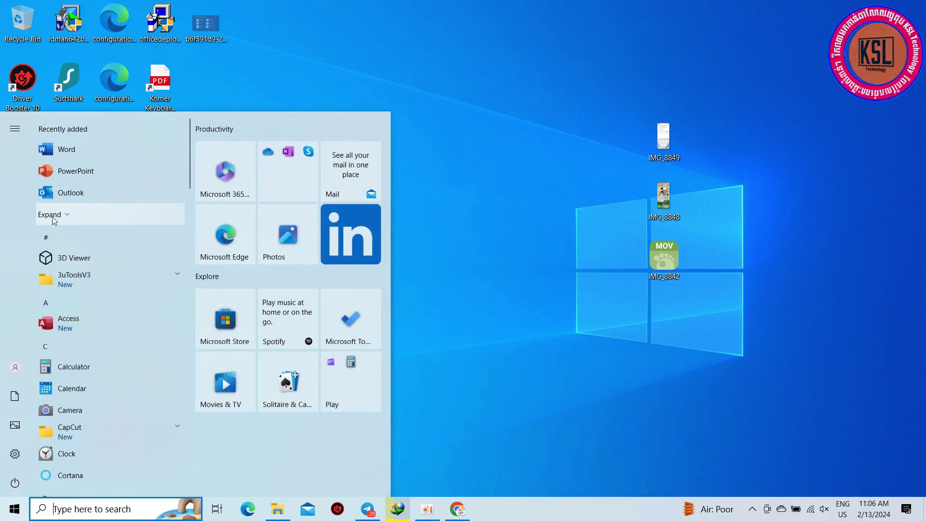
Step: Launch Word, dismiss the activation wizard, and create a blank document
{"action": "left_click", "coordinate": [66, 150]}
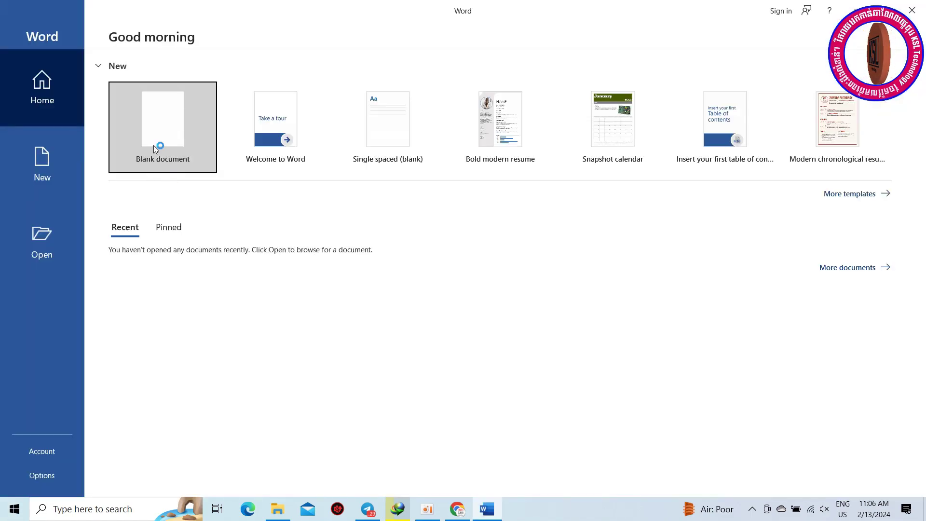
{"action": "left_click", "coordinate": [584, 380]}
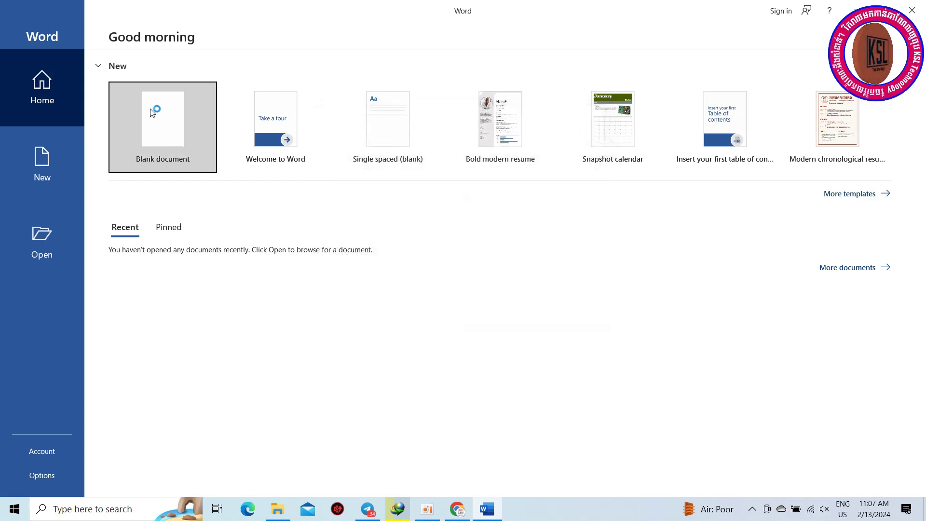
{"action": "left_click", "coordinate": [152, 113]}
Step: Submit a pasted product key through File > Account's licence change, then return to the document
{"action": "left_click", "coordinate": [17, 32]}
{"action": "left_click", "coordinate": [59, 448]}
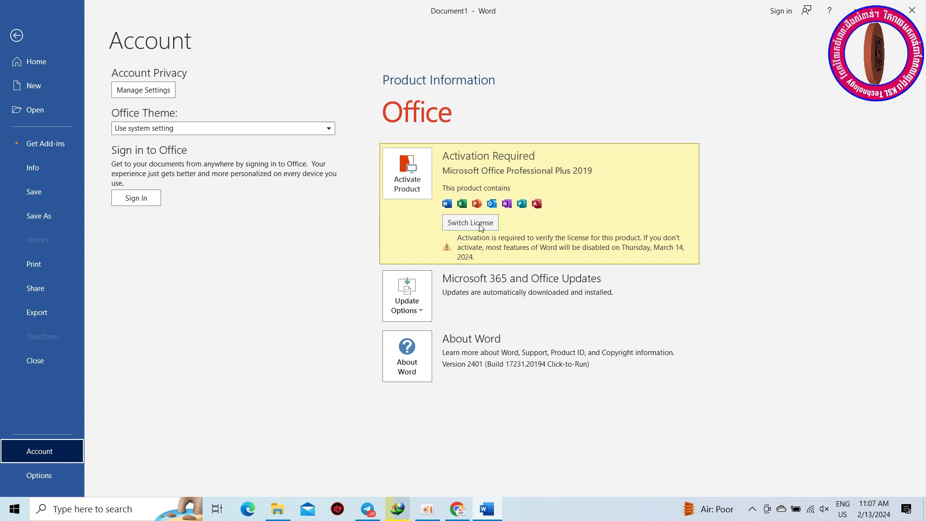
{"action": "left_click", "coordinate": [481, 227]}
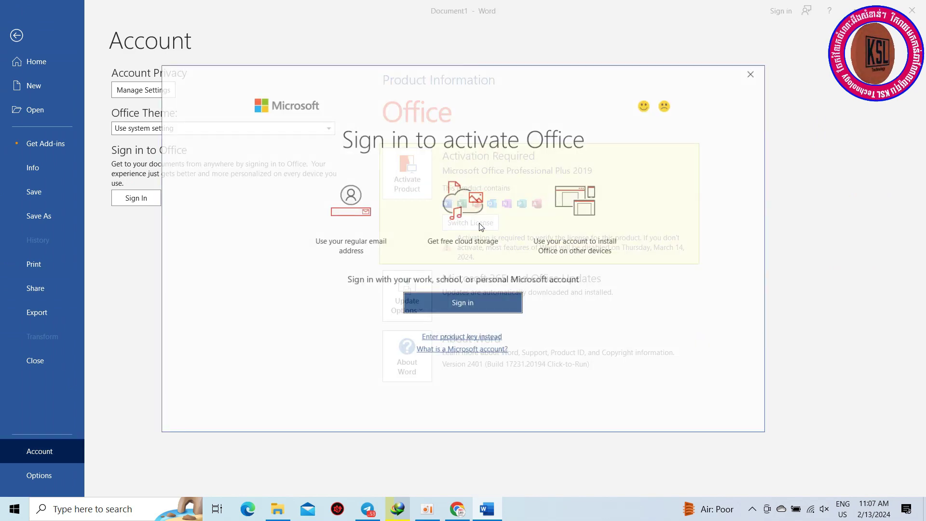
{"action": "left_click", "coordinate": [492, 338]}
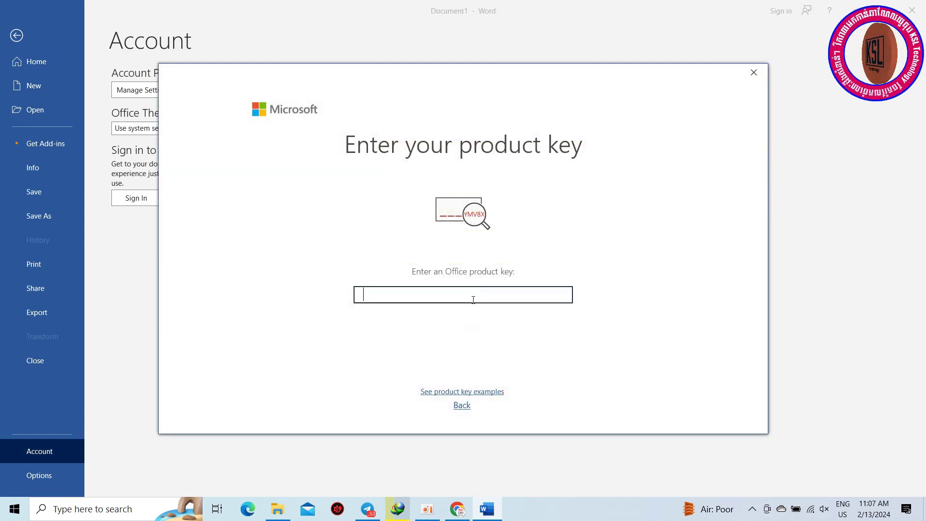
{"action": "key", "text": "ctrl+v"}
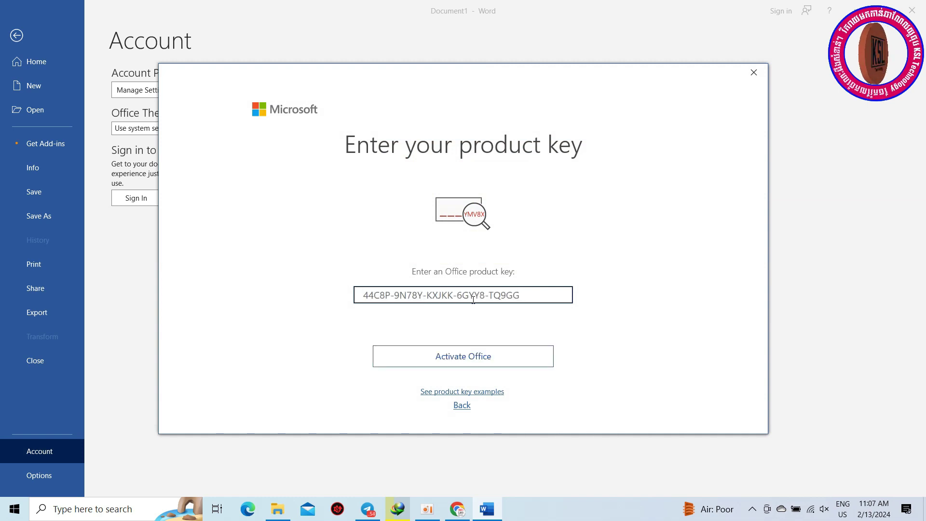
{"action": "left_click", "coordinate": [460, 355]}
{"action": "key", "text": "Tab"}
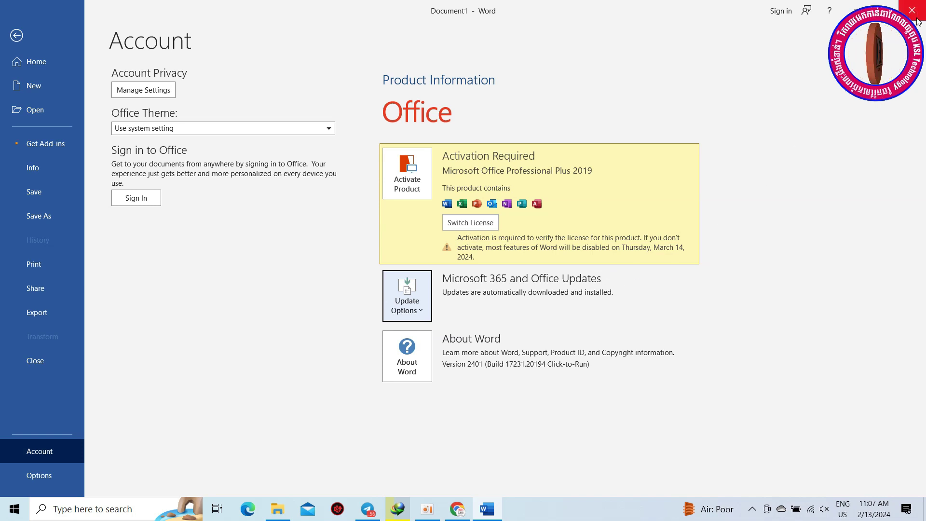
{"action": "key", "text": "Escape"}
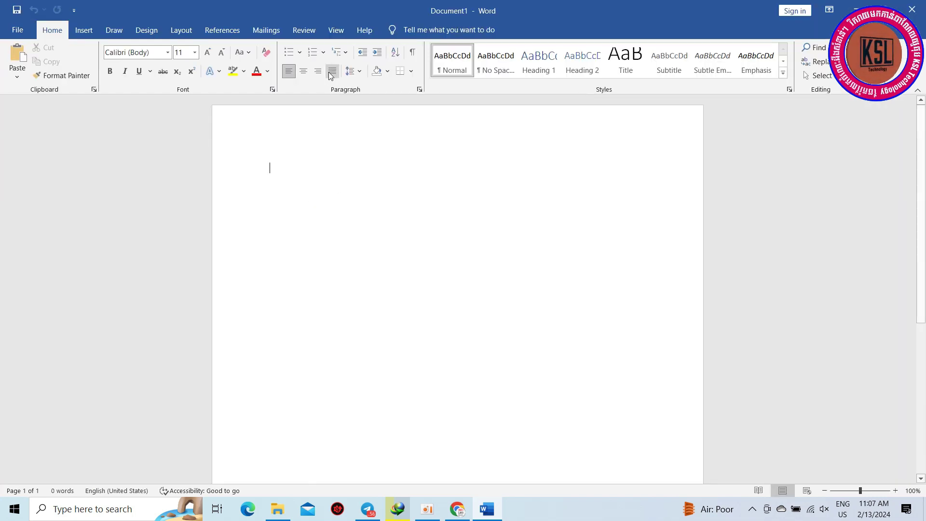
Step: Type 'sdfarreawfs', replace its last letters with 'gre', and close Word without saving
{"action": "left_click", "coordinate": [304, 30]}
{"action": "type", "text": "sdfarreawfs"}
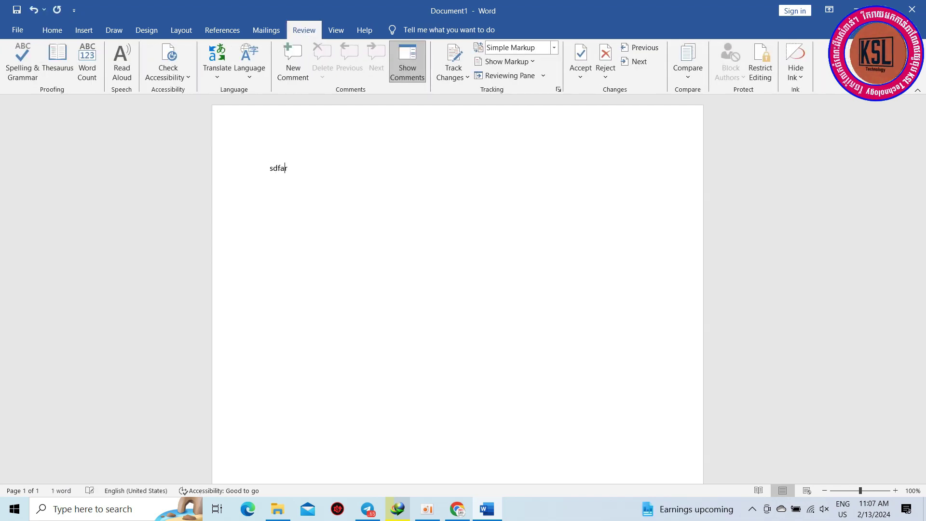
{"action": "left_click", "coordinate": [222, 30]}
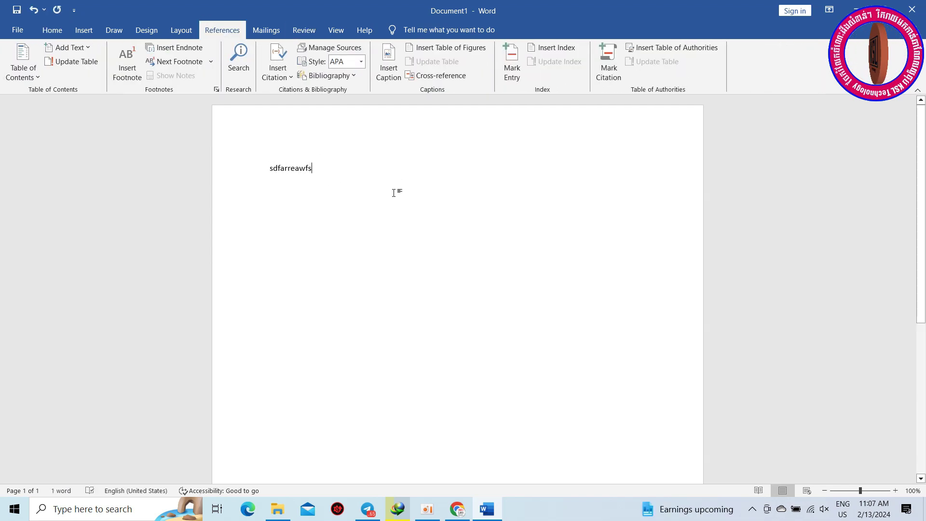
{"action": "left_click_drag", "start_coordinate": [303, 221], "coordinate": [317, 207]}
{"action": "type", "text": "gre"}
{"action": "left_click", "coordinate": [912, 9]}
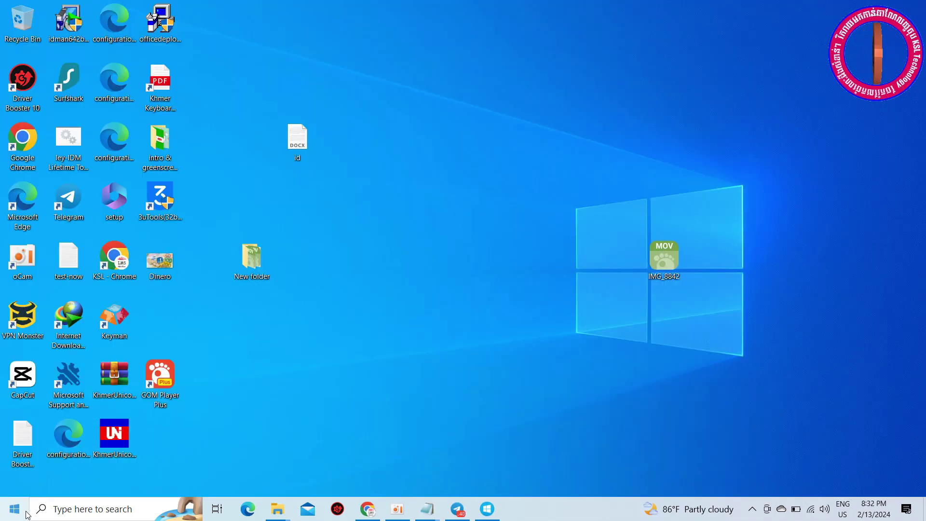
Step: Relaunch Word from the Start menu's Recently added list and create a blank document
{"action": "left_click", "coordinate": [15, 509]}
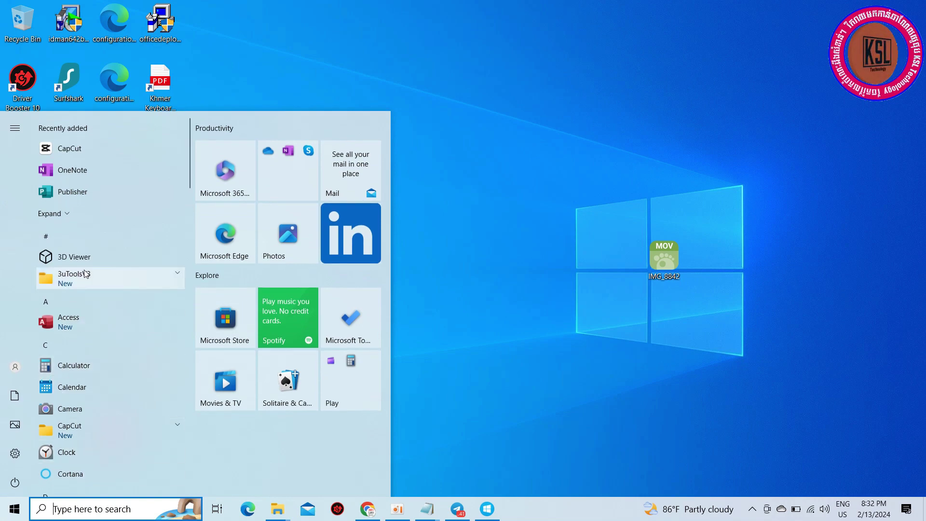
{"action": "left_click", "coordinate": [64, 212]}
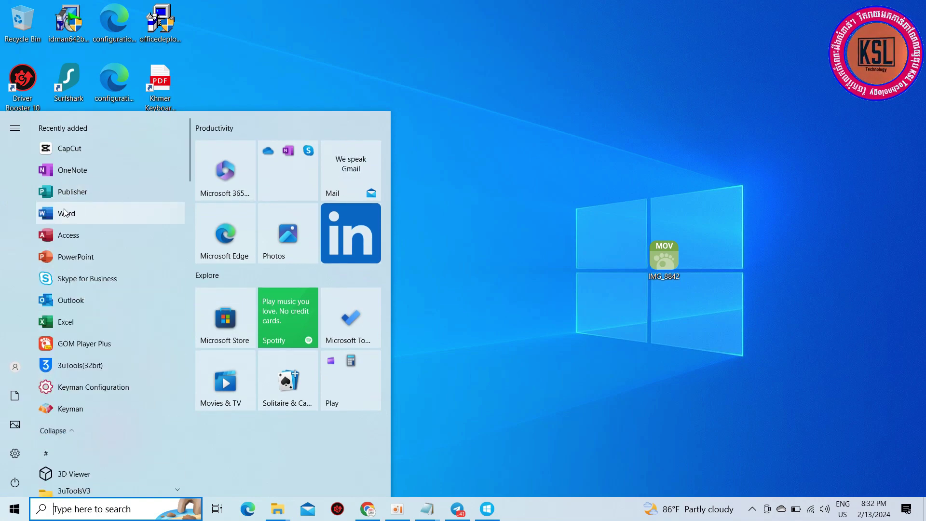
{"action": "left_click", "coordinate": [66, 218]}
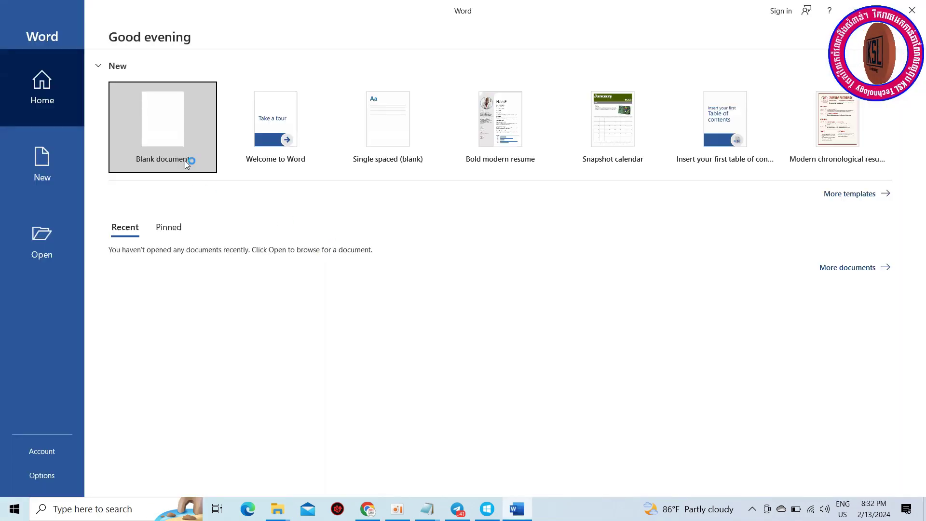
{"action": "left_click", "coordinate": [194, 168]}
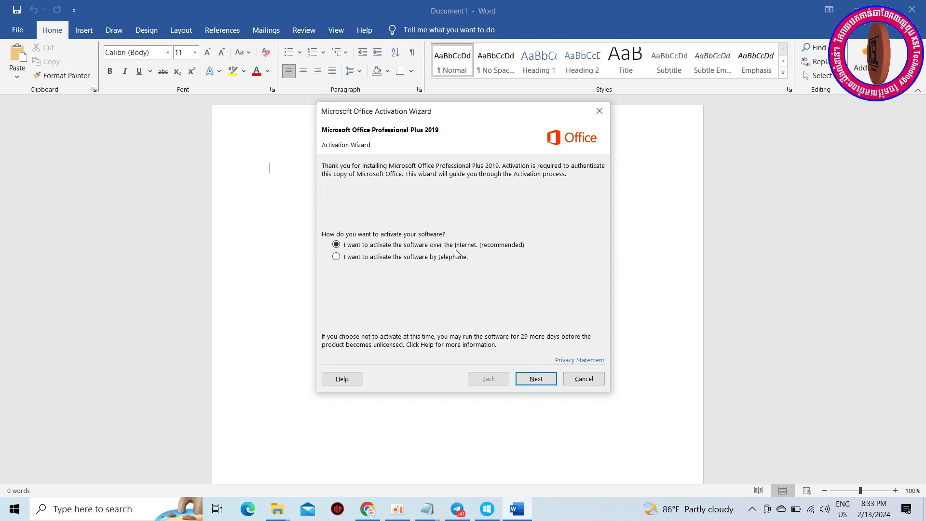
Step: Try internet activation, dismiss the 0xC004C060 error, and switch to telephone activation
{"action": "left_click", "coordinate": [535, 372]}
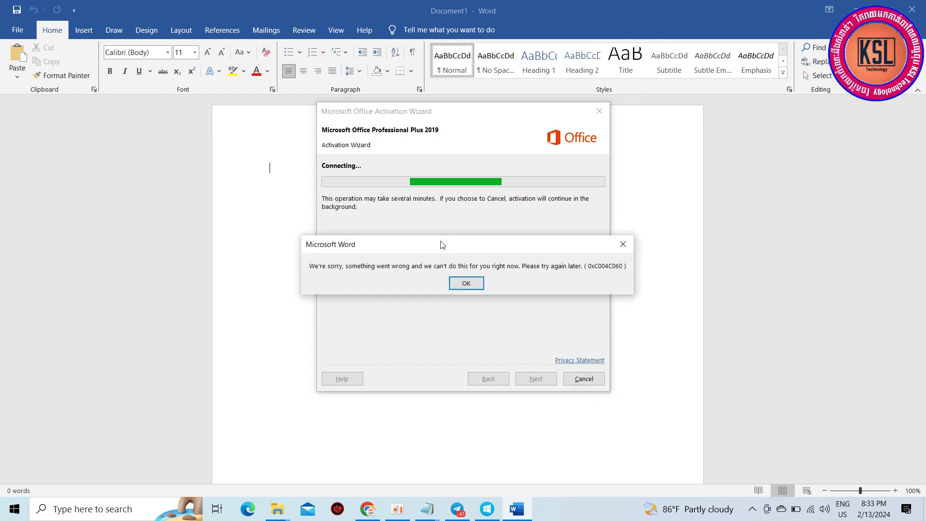
{"action": "left_click", "coordinate": [462, 286]}
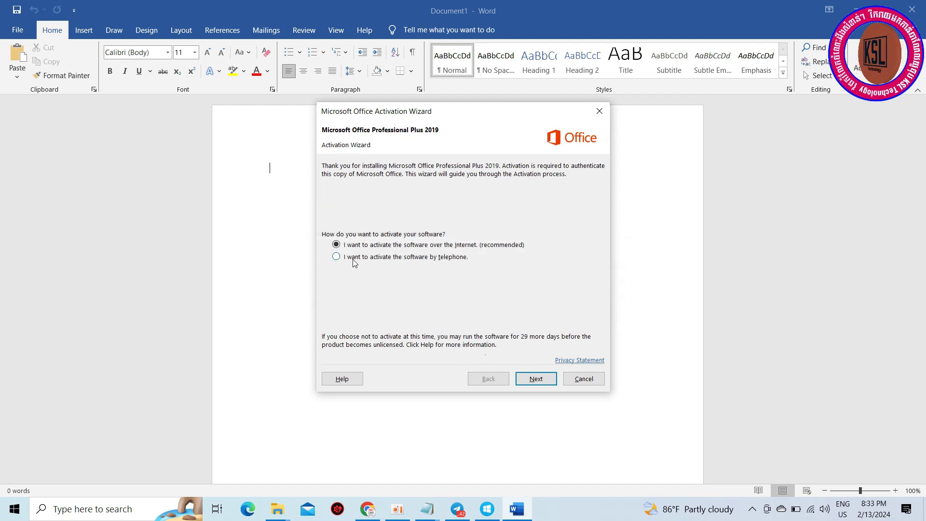
{"action": "left_click", "coordinate": [534, 379]}
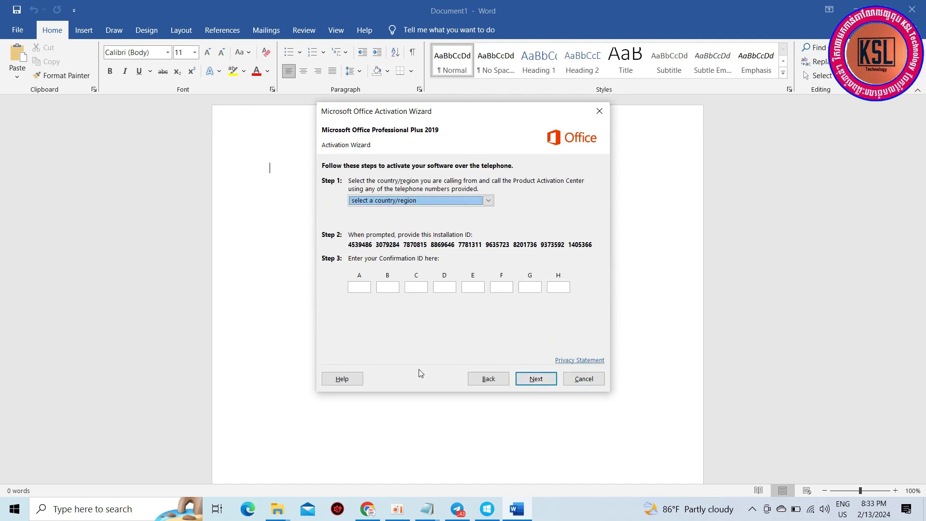
Step: Close the New Text Document notes and place the test-now Notepad beside the Activation Wizard
{"action": "left_click", "coordinate": [429, 512]}
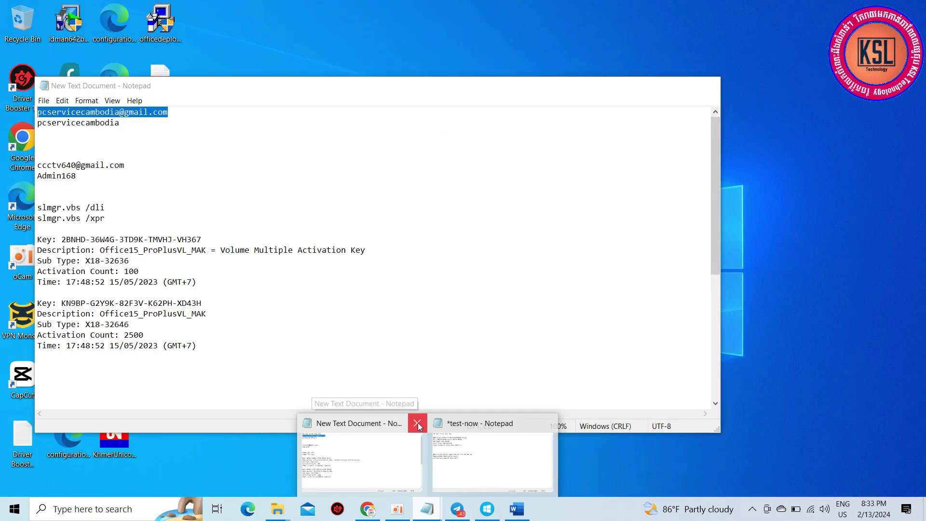
{"action": "left_click", "coordinate": [417, 423]}
{"action": "left_click", "coordinate": [452, 463]}
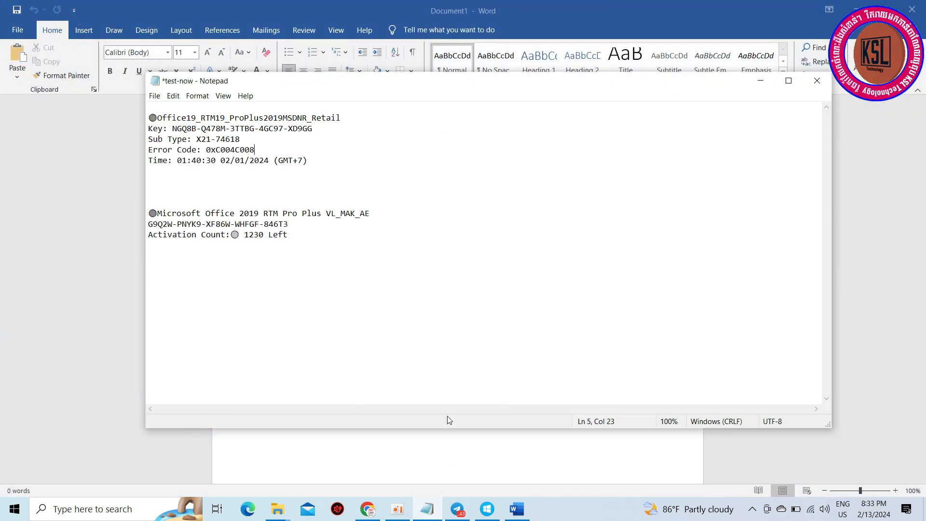
{"action": "left_click_drag", "start_coordinate": [408, 82], "coordinate": [847, 143]}
{"action": "left_click_drag", "start_coordinate": [521, 110], "coordinate": [285, 115]}
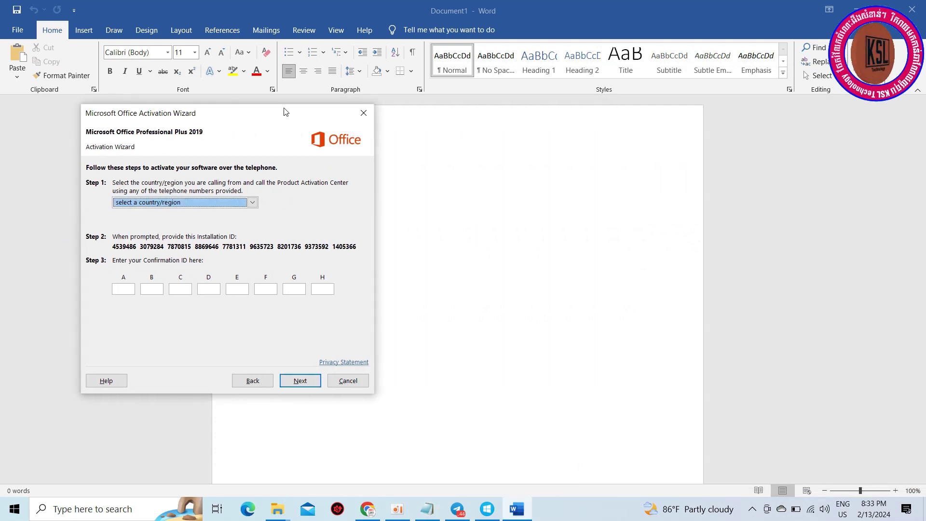
{"action": "left_click", "coordinate": [427, 509]}
{"action": "left_click_drag", "start_coordinate": [724, 139], "coordinate": [541, 111]}
Step: Enter the wizard's Installation ID as one line below the 1230 Left line in Notepad
{"action": "left_click", "coordinate": [560, 270]}
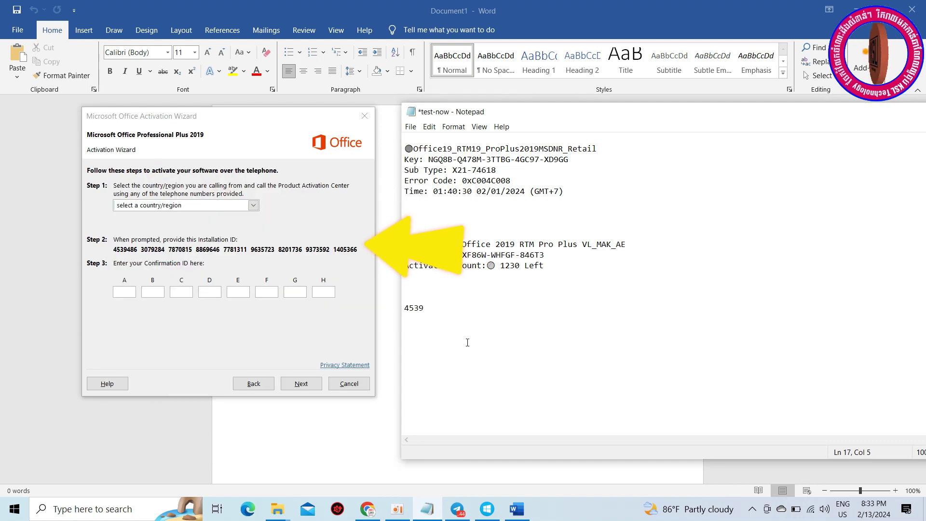
{"action": "type", "text": "4863079"}
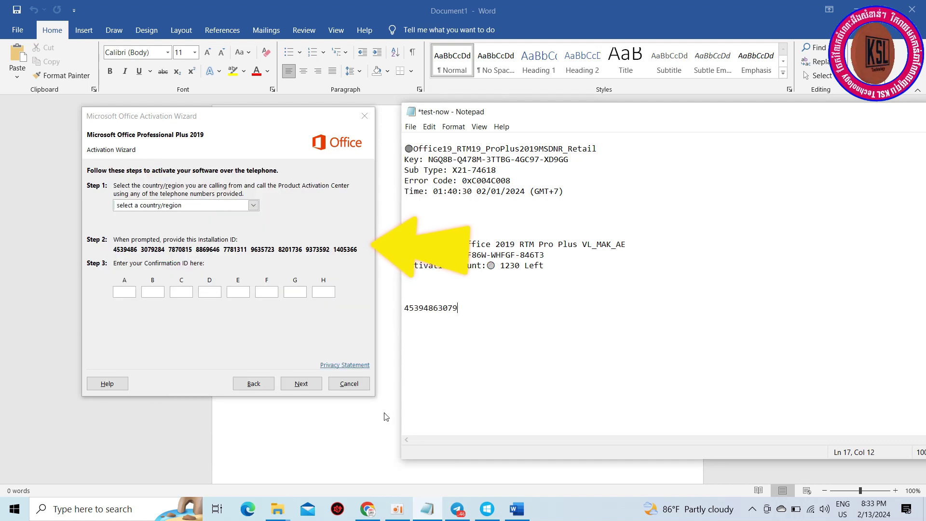
{"action": "type", "text": "28478708158869646"}
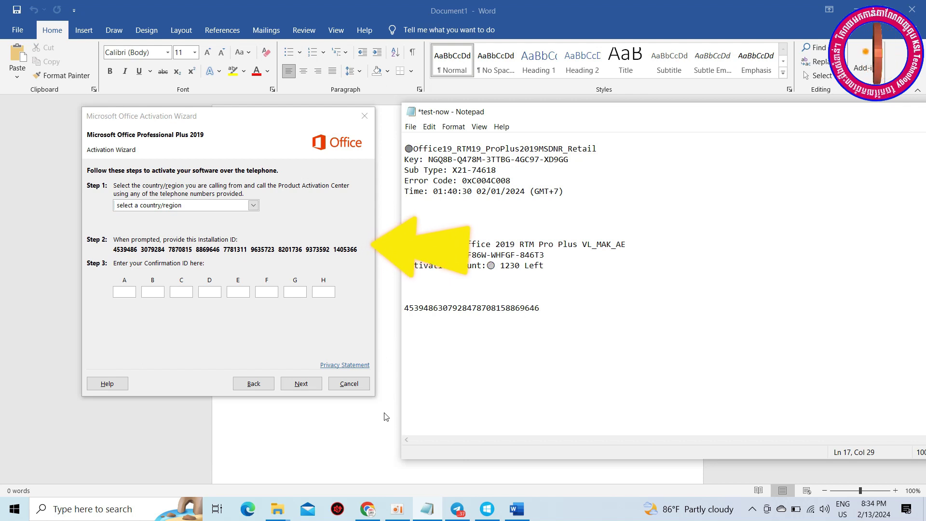
{"action": "type", "text": "77813119"}
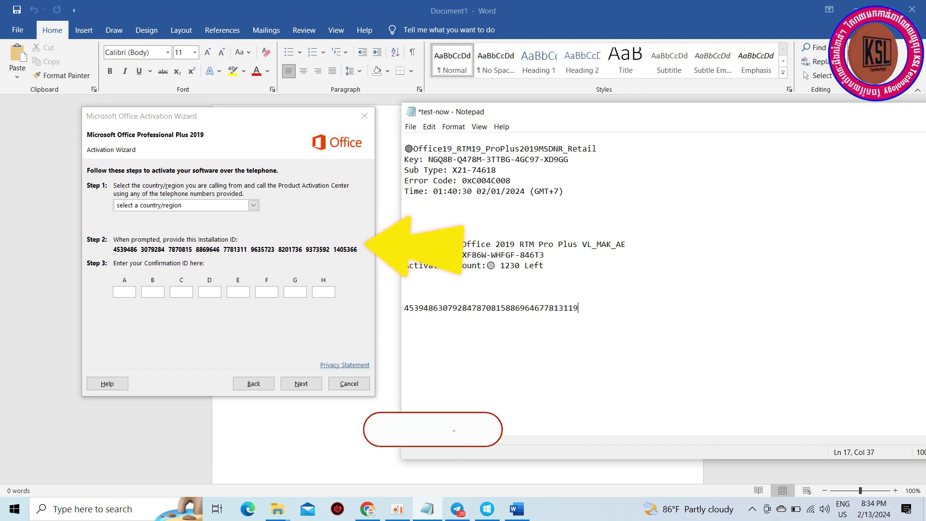
{"action": "type", "text": "6357238201736"}
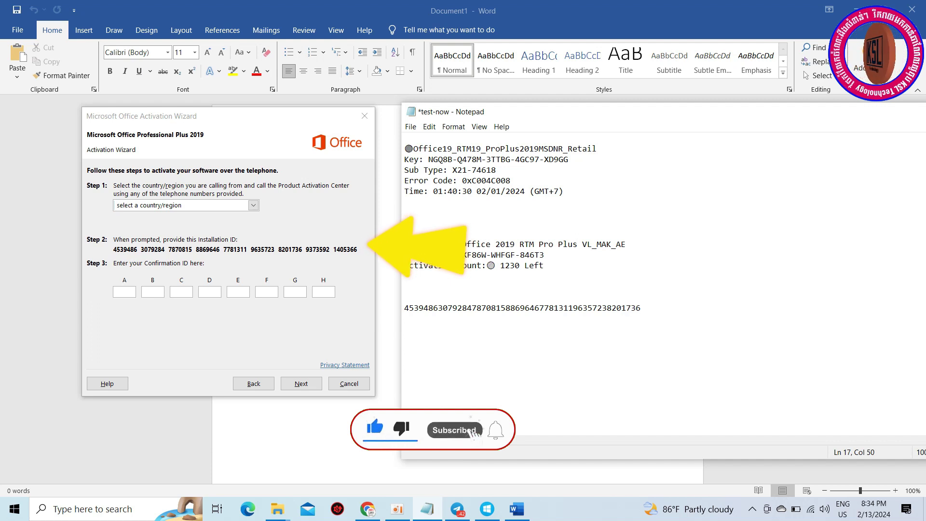
{"action": "type", "text": "93735921405"}
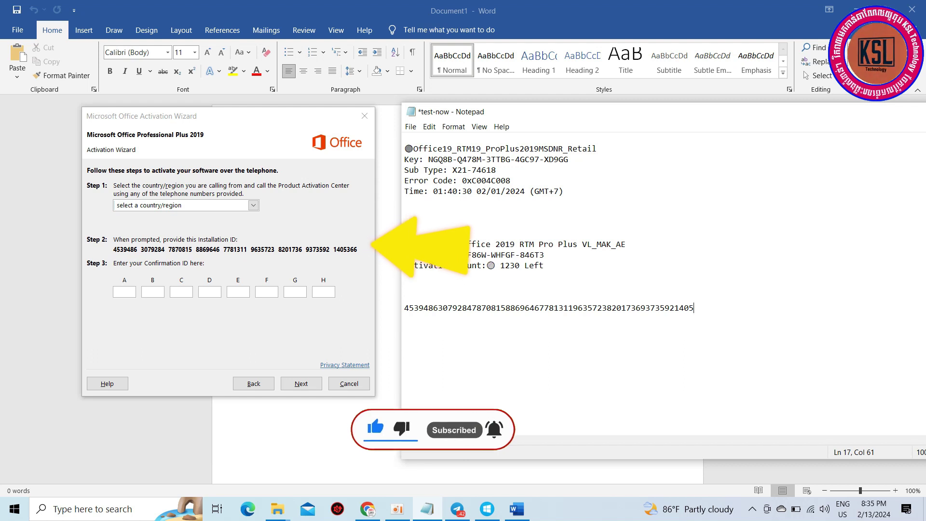
{"action": "type", "text": "366"}
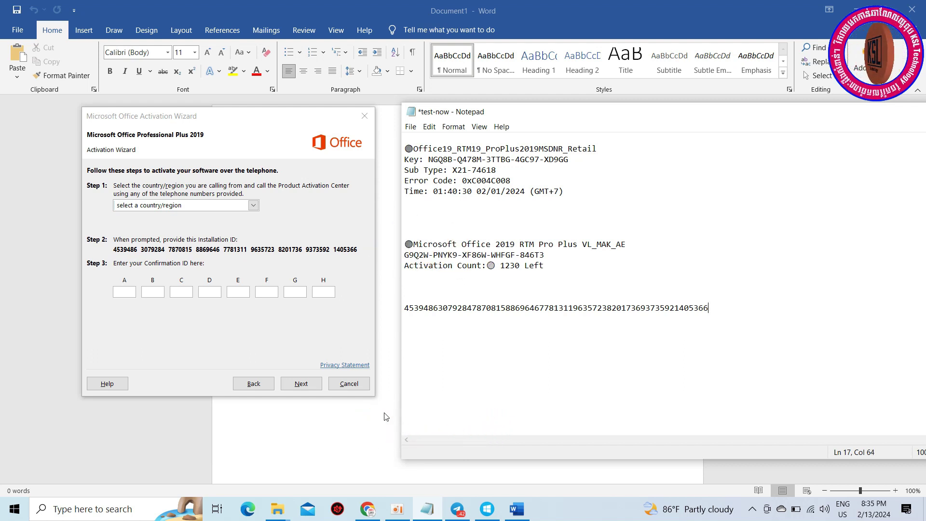
{"action": "left_click_drag", "start_coordinate": [719, 307], "coordinate": [398, 314]}
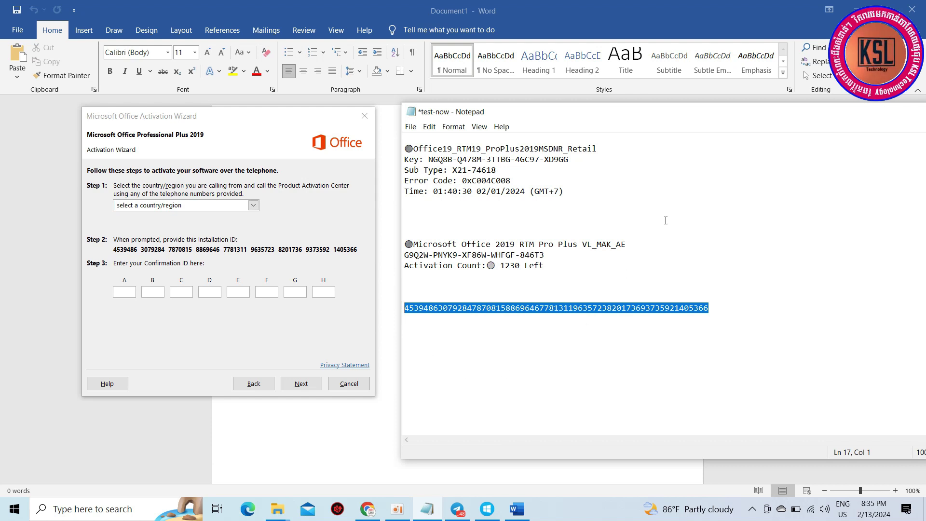
{"action": "left_click_drag", "start_coordinate": [781, 112], "coordinate": [610, 161]}
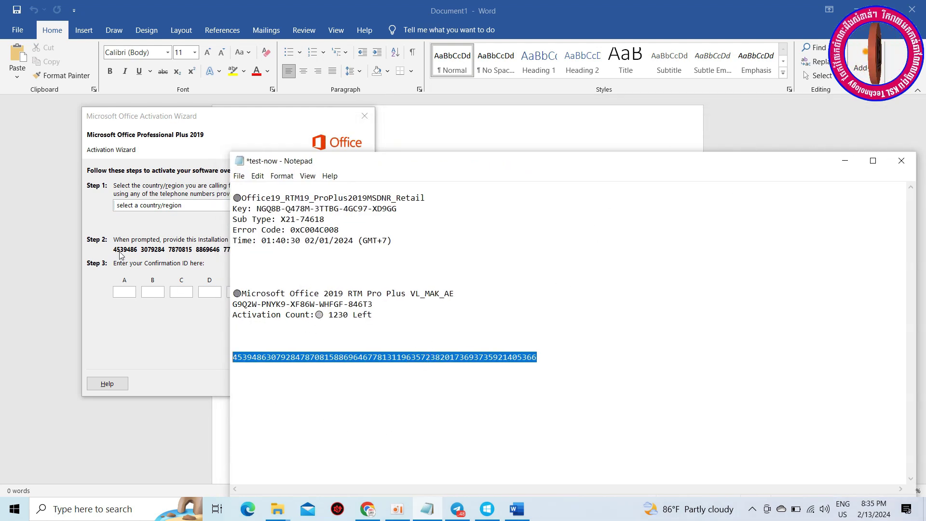
Step: Minimize Notepad and open the kichhoat24h Get CID page in Chrome
{"action": "left_click", "coordinate": [844, 162]}
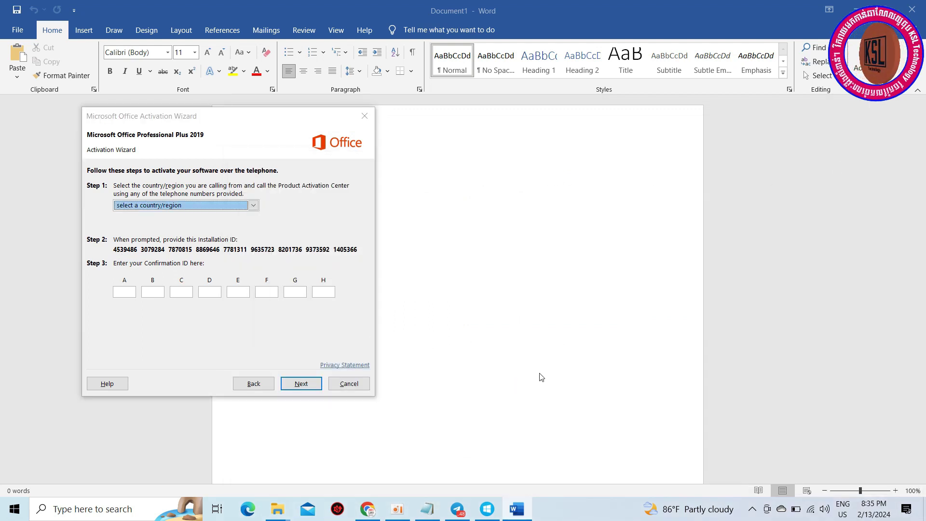
{"action": "left_click", "coordinate": [367, 509]}
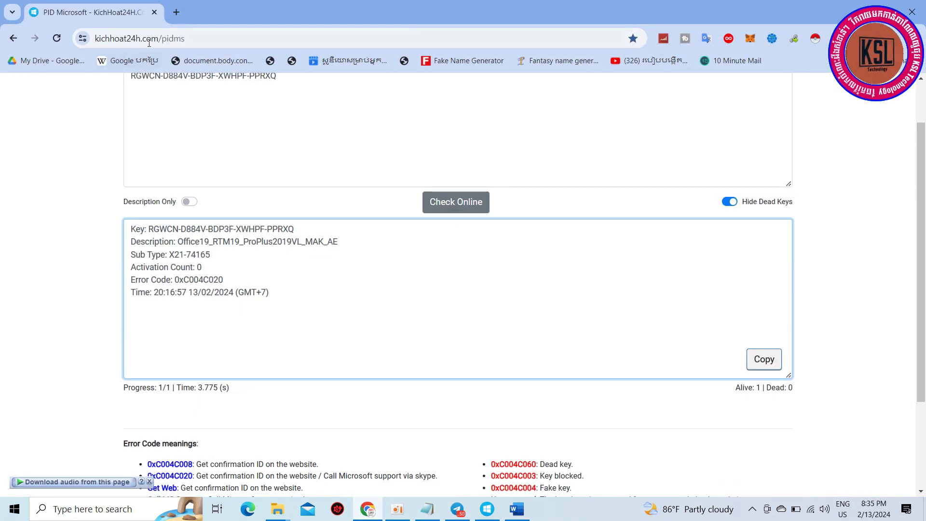
{"action": "scroll", "coordinate": [405, 265], "scroll_direction": "up", "scroll_amount": 1}
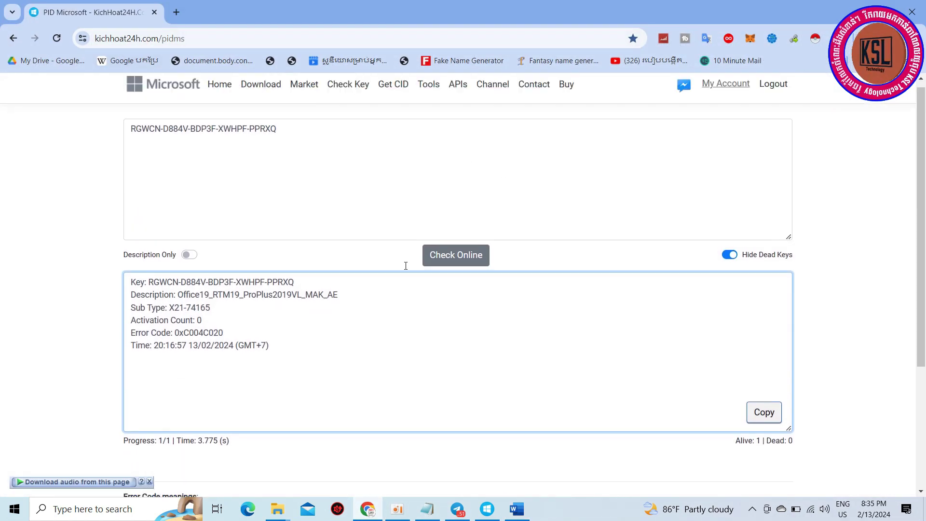
{"action": "left_click", "coordinate": [392, 99]}
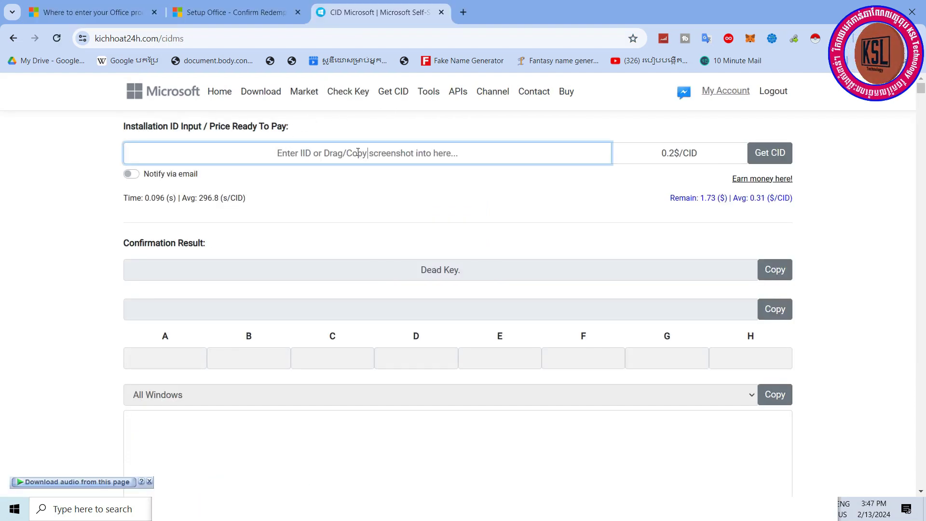
Step: Paste the installation ID into the IID field and submit it, getting a Dead Key result
{"action": "right_click", "coordinate": [358, 153]}
{"action": "left_click", "coordinate": [400, 270]}
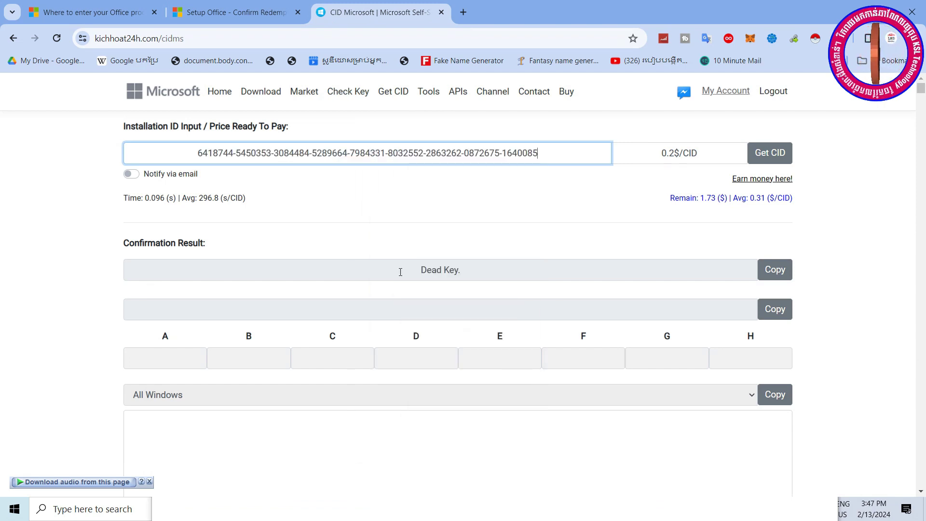
{"action": "left_click", "coordinate": [771, 154]}
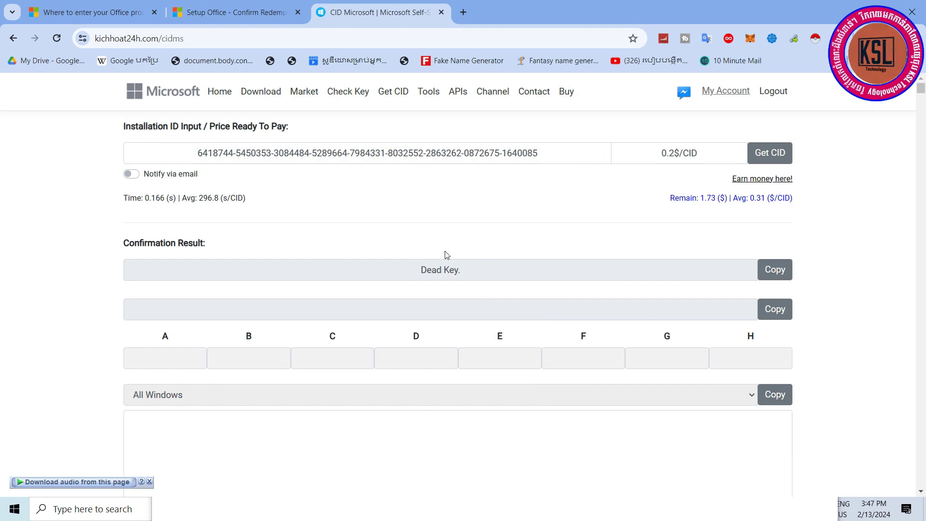
{"action": "scroll", "coordinate": [497, 309], "scroll_direction": "down", "scroll_amount": 4}
{"action": "scroll", "coordinate": [425, 359], "scroll_direction": "up", "scroll_amount": 4}
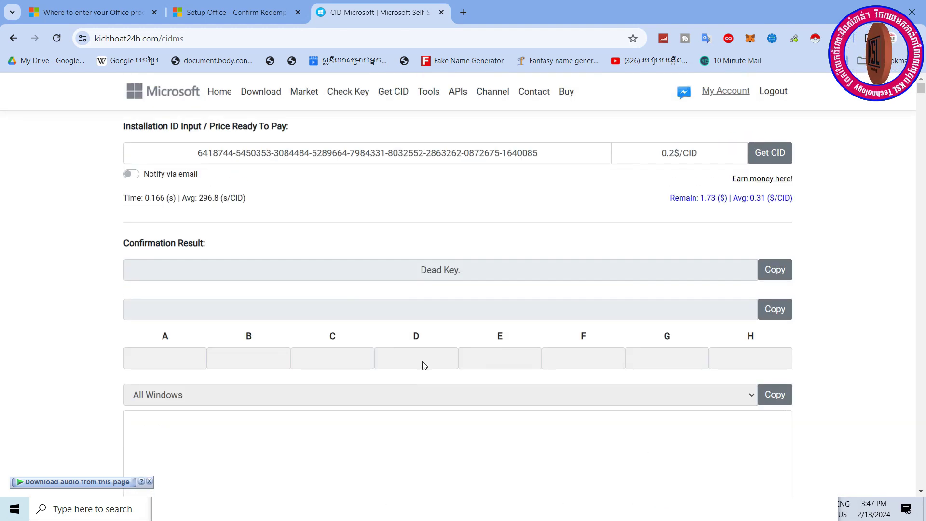
{"action": "scroll", "coordinate": [393, 340], "scroll_direction": "down", "scroll_amount": 12}
{"action": "scroll", "coordinate": [393, 338], "scroll_direction": "up", "scroll_amount": 12}
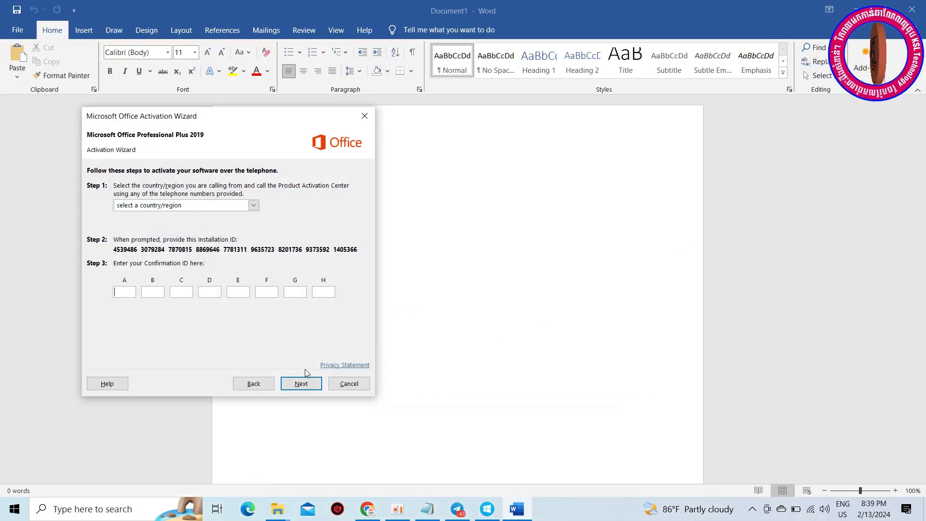
Step: Dismiss the invalid Confirmation ID error, cancel the Activation Wizard, and bring the Auto Activation Tool forward
{"action": "left_click", "coordinate": [301, 383]}
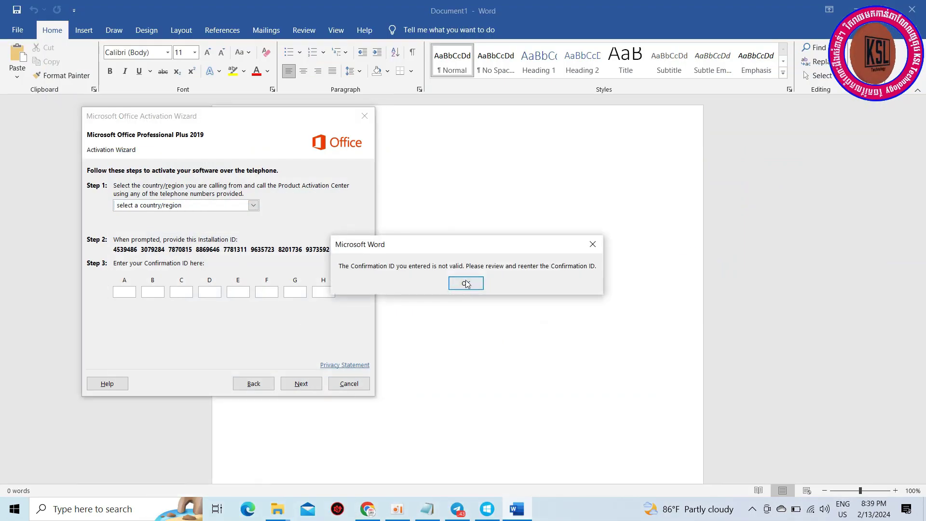
{"action": "left_click", "coordinate": [466, 283]}
{"action": "left_click", "coordinate": [349, 383]}
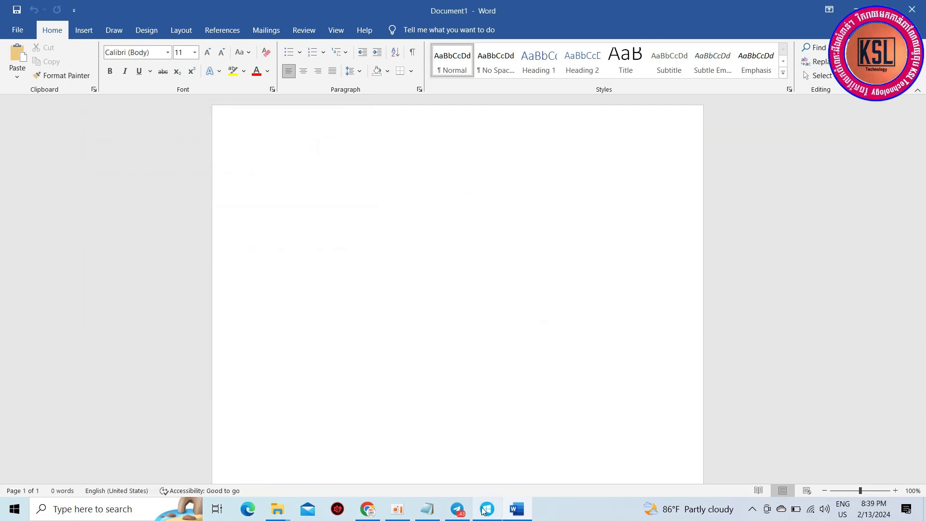
{"action": "left_click", "coordinate": [486, 510]}
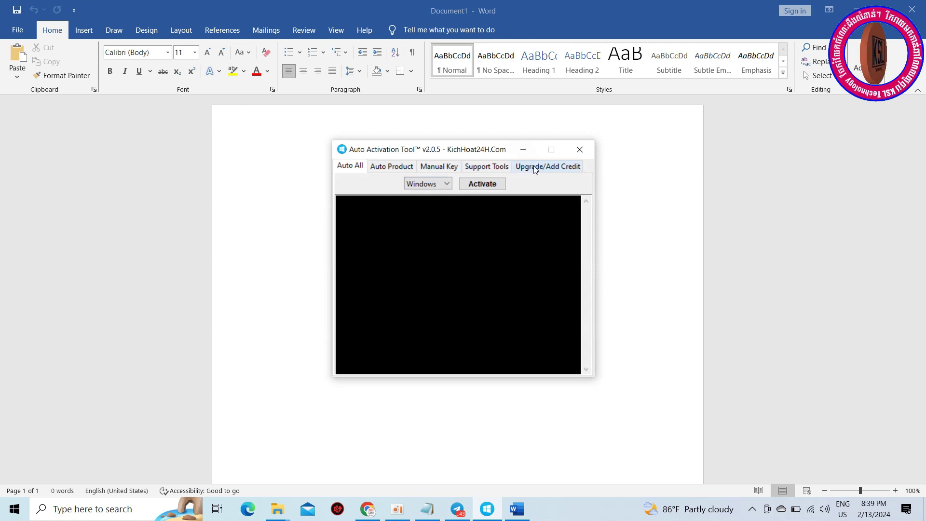
Step: Show the tool's Support Tools page and view, then close, the installed Office licenses list
{"action": "left_click", "coordinate": [502, 169]}
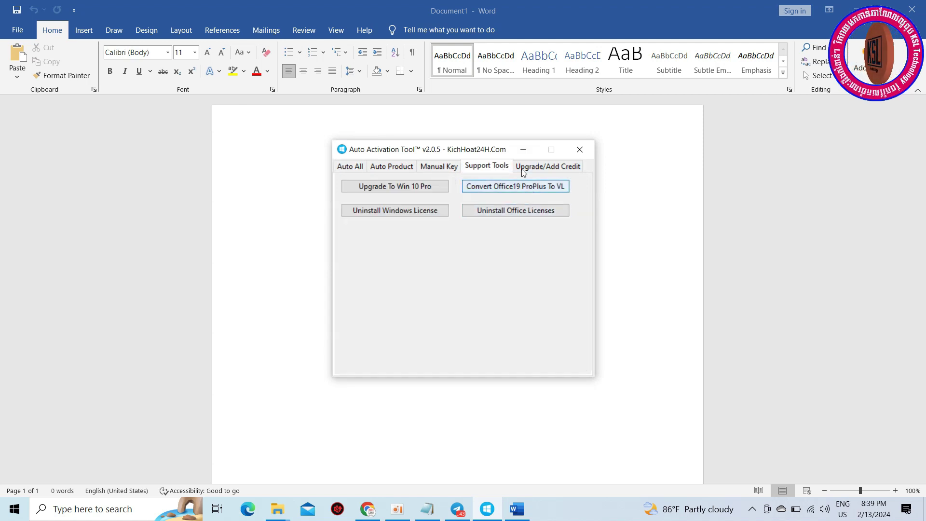
{"action": "left_click_drag", "start_coordinate": [479, 150], "coordinate": [594, 155]}
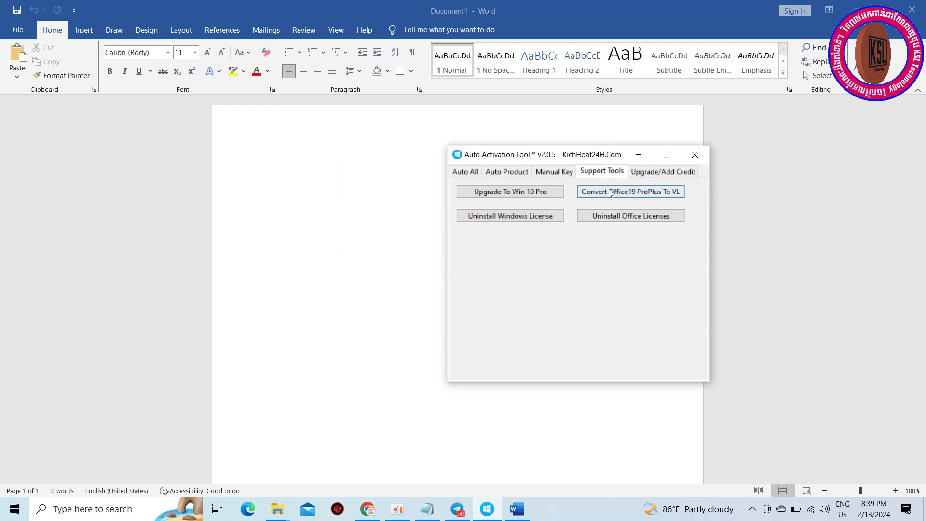
{"action": "left_click", "coordinate": [614, 215]}
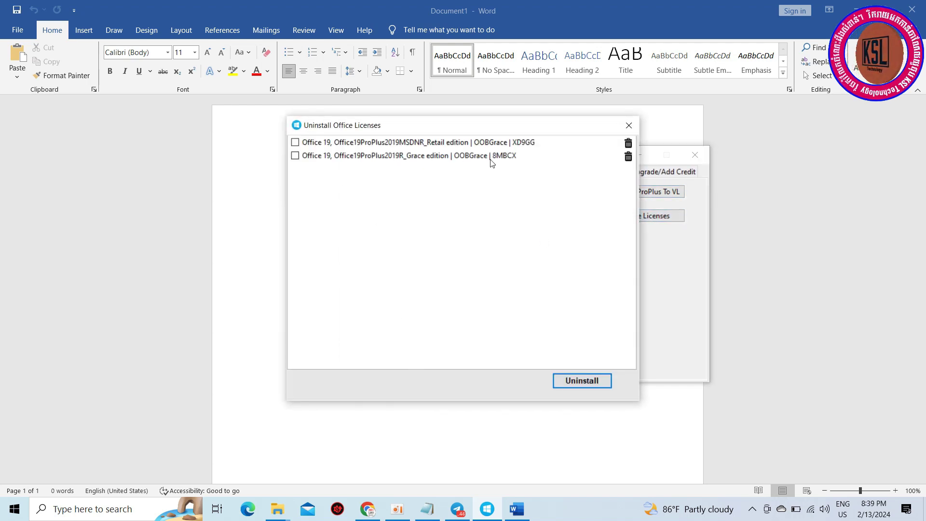
{"action": "left_click", "coordinate": [630, 125]}
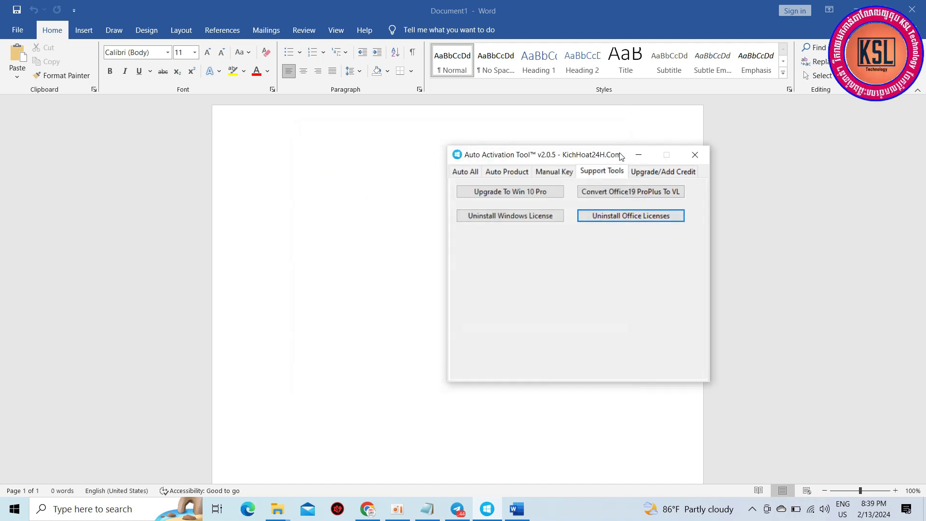
{"action": "left_click_drag", "start_coordinate": [624, 156], "coordinate": [458, 155]}
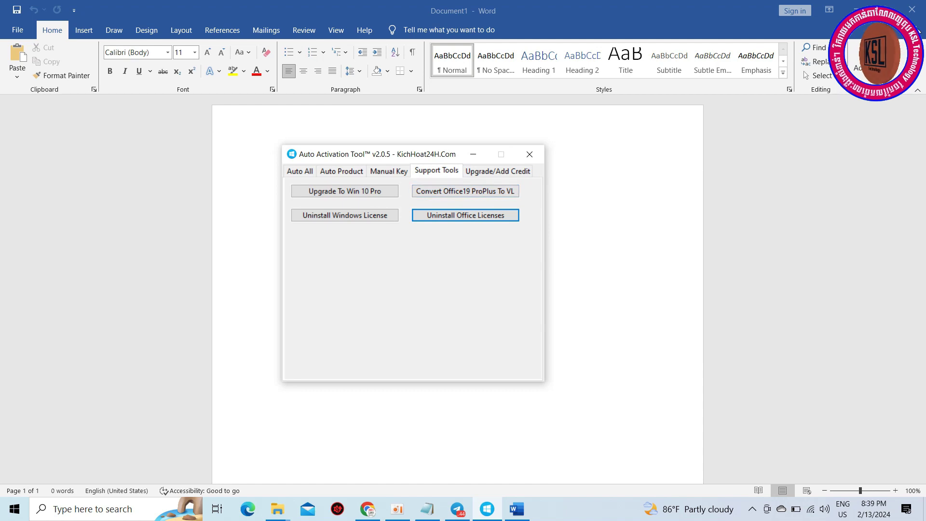
Step: Close Word, relaunch it from Start, dismiss its activation wizard, and close Word again
{"action": "left_click", "coordinate": [913, 10]}
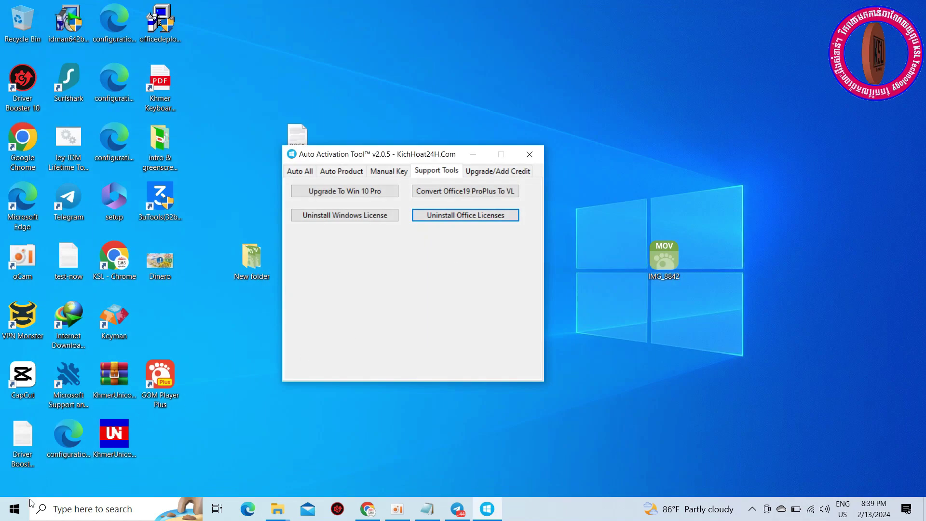
{"action": "left_click", "coordinate": [15, 509]}
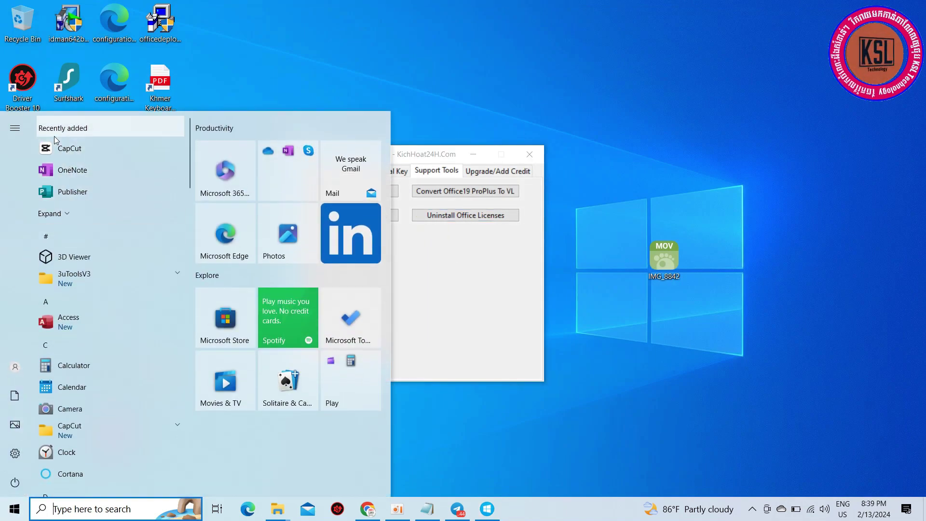
{"action": "left_click", "coordinate": [58, 213]}
{"action": "left_click", "coordinate": [67, 218]}
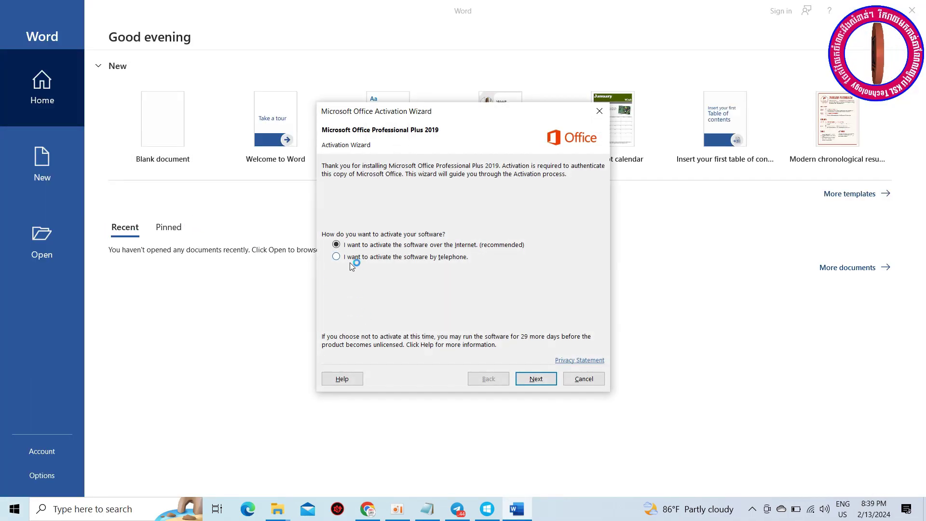
{"action": "left_click", "coordinate": [593, 380]}
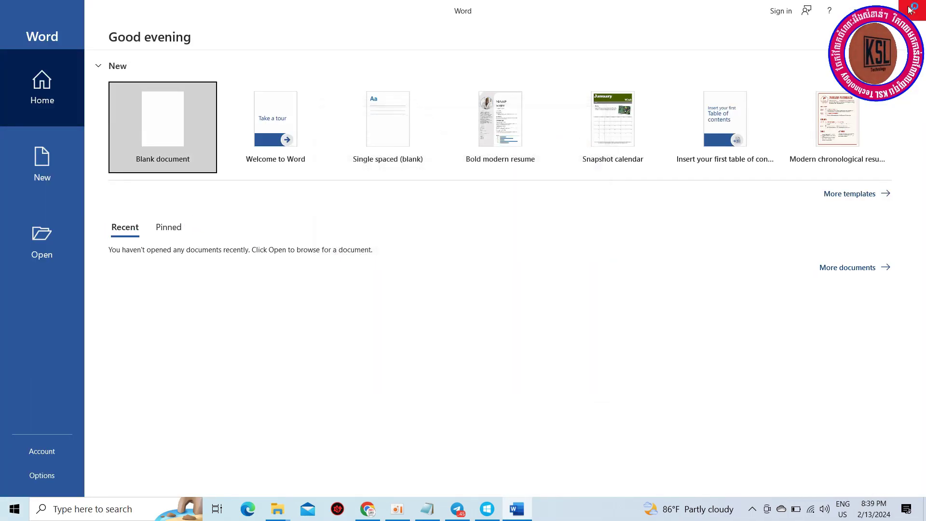
{"action": "left_click", "coordinate": [909, 10]}
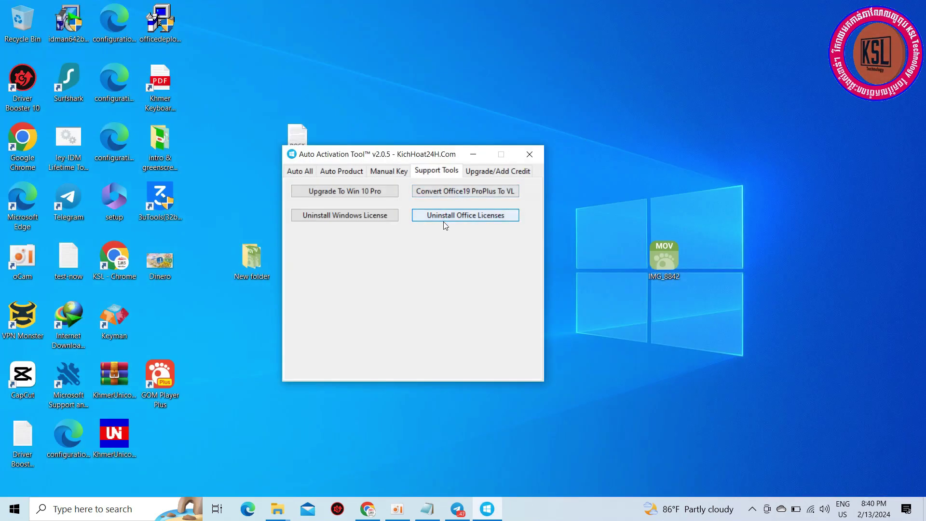
Step: Convert Office19 ProPlus to VL and acknowledge the 'Converting successfully!' message
{"action": "left_click", "coordinate": [458, 193]}
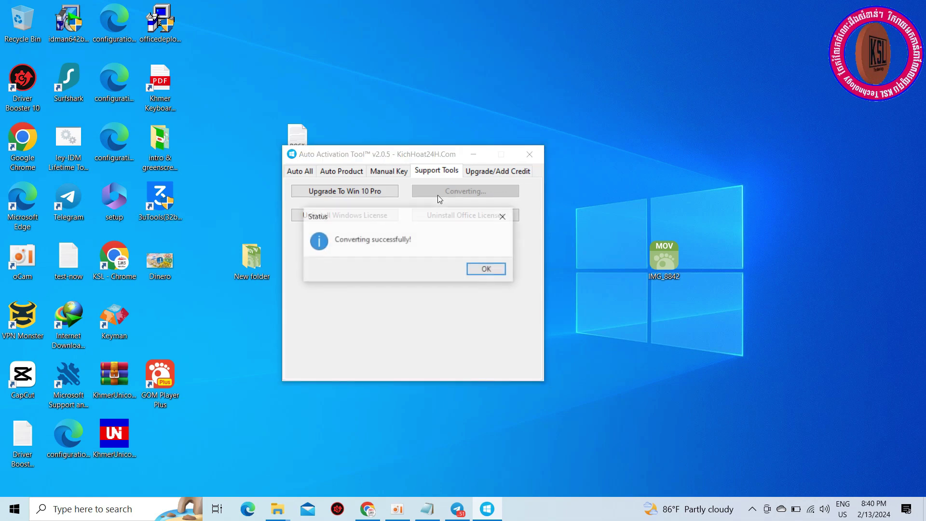
{"action": "left_click", "coordinate": [469, 269]}
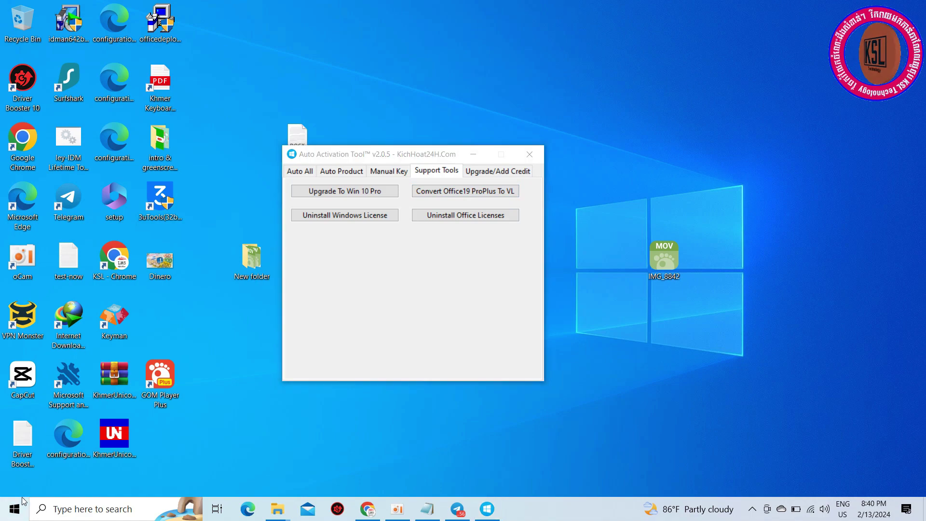
{"action": "left_click", "coordinate": [19, 515]}
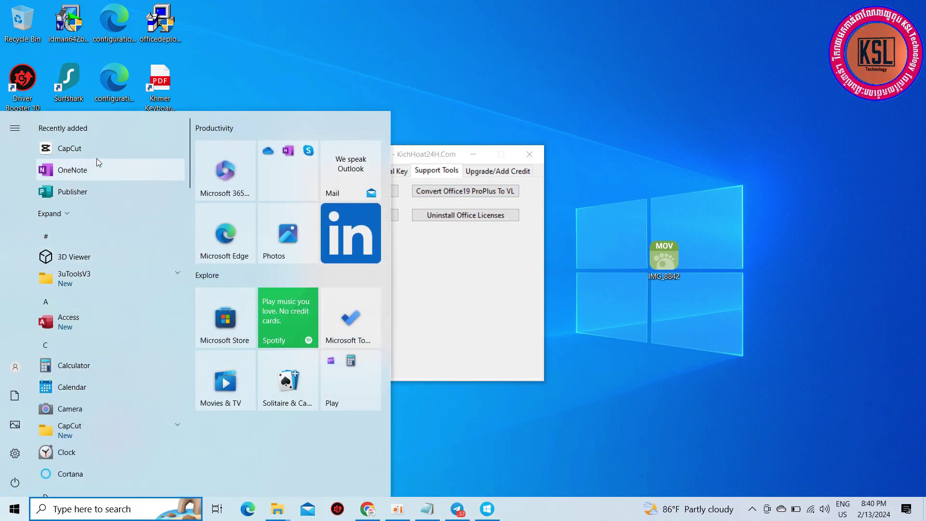
Step: Relaunch Word, open the product key dialog, paste a sample key, then clear the field
{"action": "left_click", "coordinate": [72, 213]}
{"action": "left_click", "coordinate": [67, 214]}
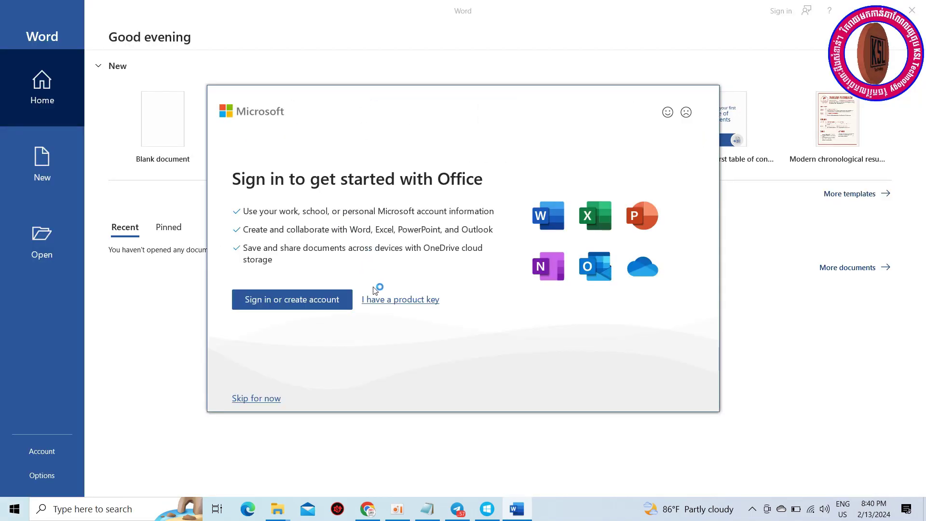
{"action": "left_click", "coordinate": [416, 302]}
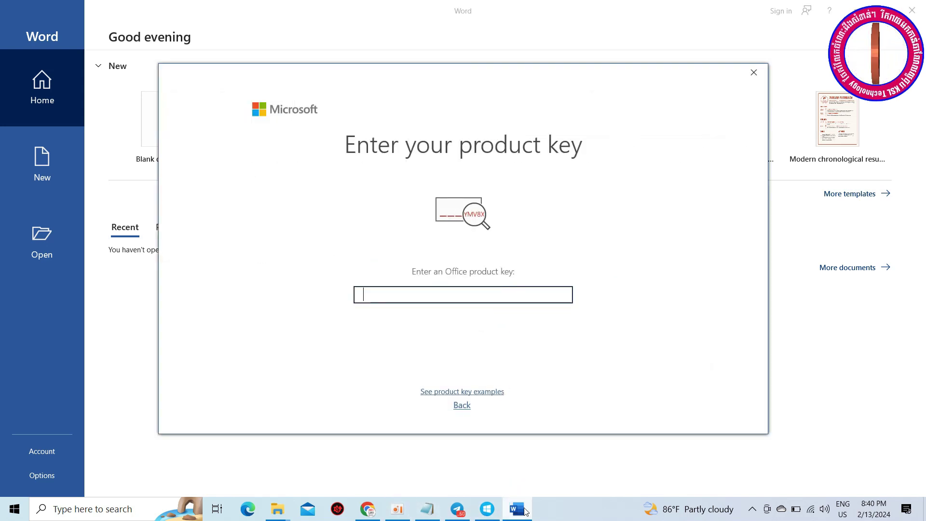
{"action": "key", "text": "ctrl+v"}
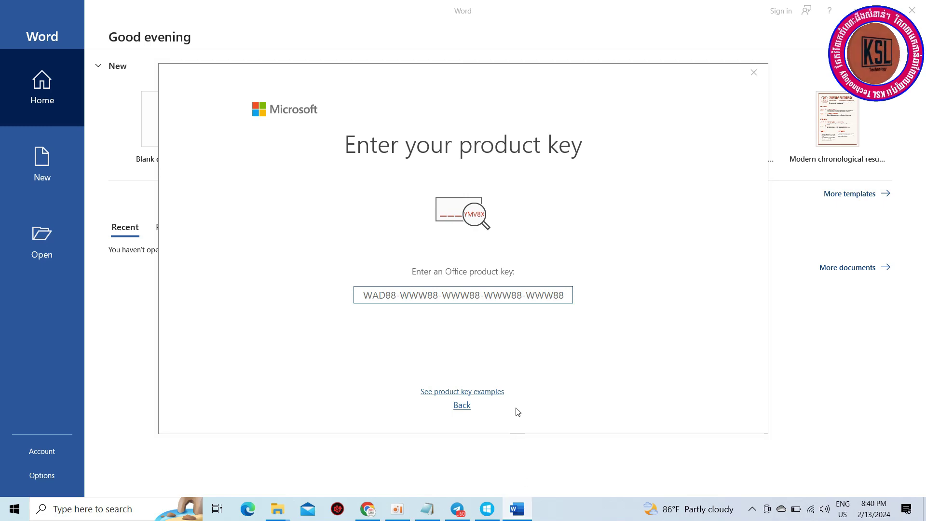
{"action": "left_click", "coordinate": [528, 345]}
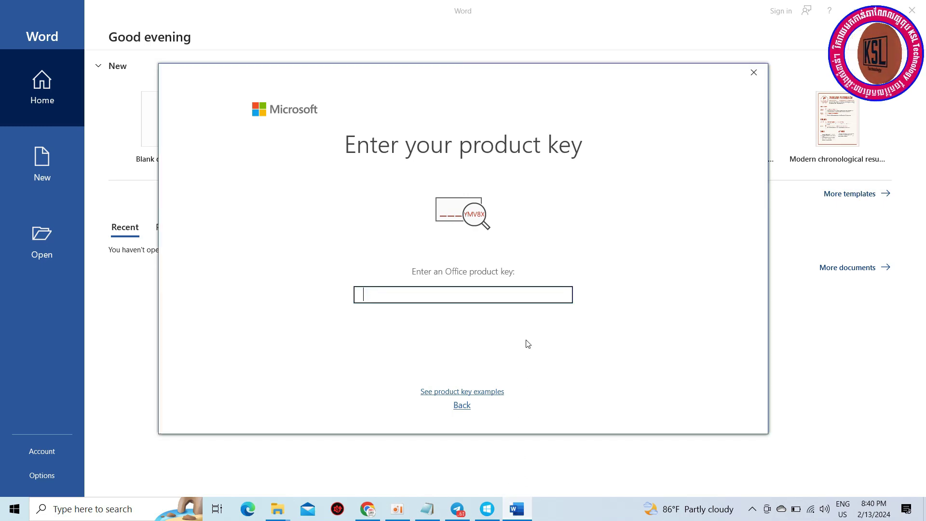
Step: In Notepad, select and copy the Office 2019 Pro Plus VL_MAK_AE product key
{"action": "left_click", "coordinate": [428, 508]}
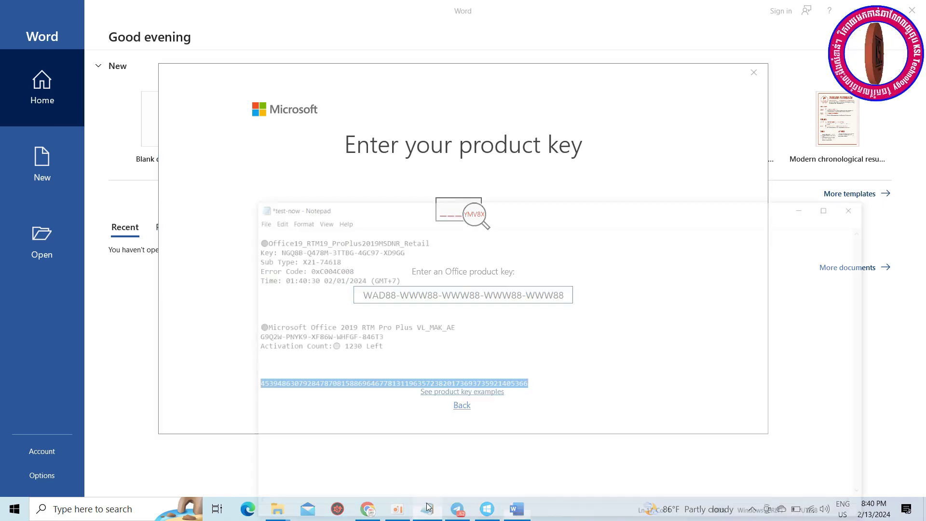
{"action": "left_click", "coordinate": [400, 315]}
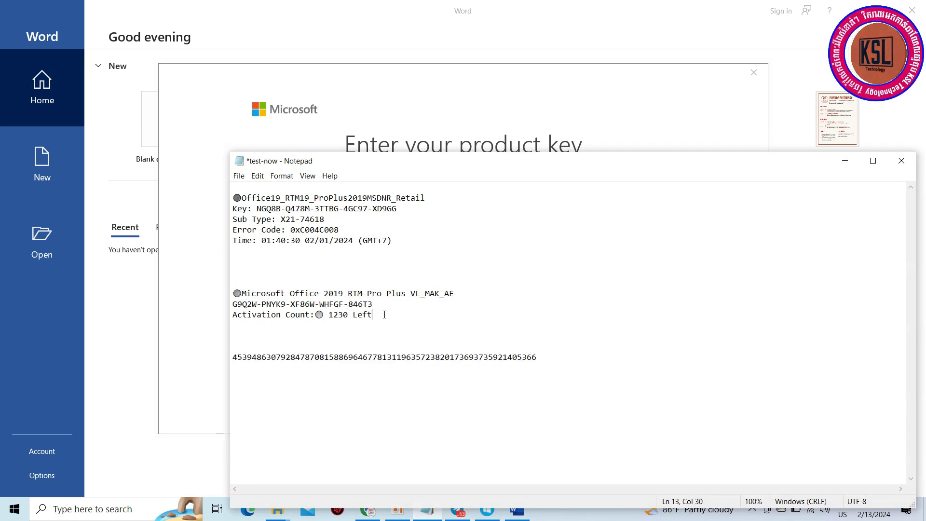
{"action": "left_click_drag", "start_coordinate": [398, 240], "coordinate": [236, 197]}
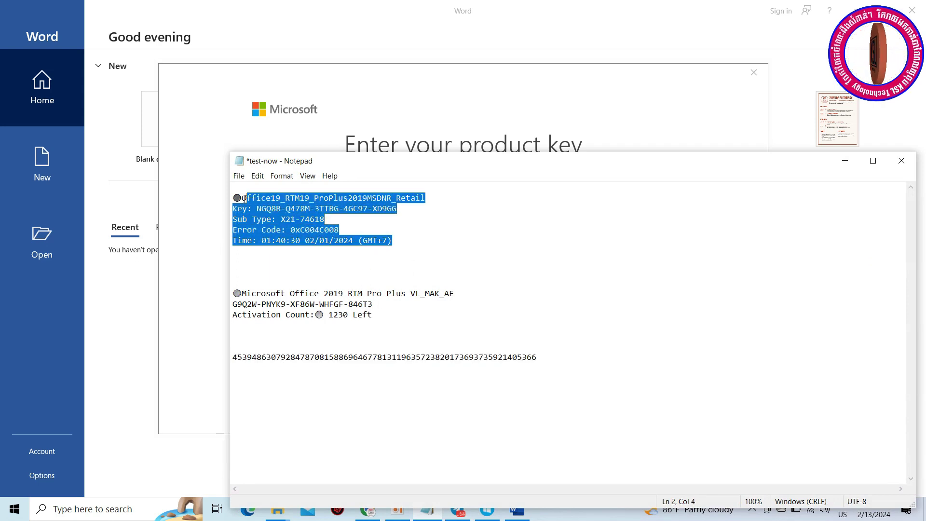
{"action": "left_click", "coordinate": [257, 211]}
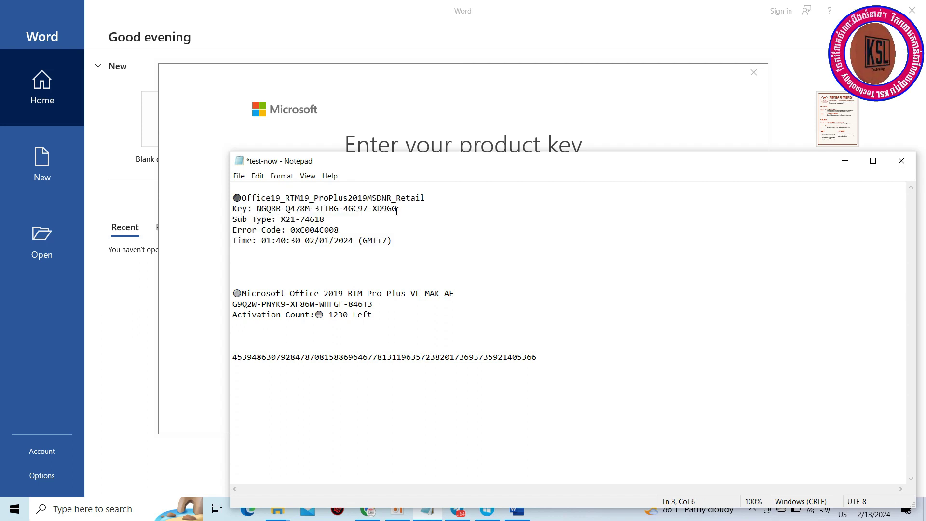
{"action": "left_click", "coordinate": [373, 209]}
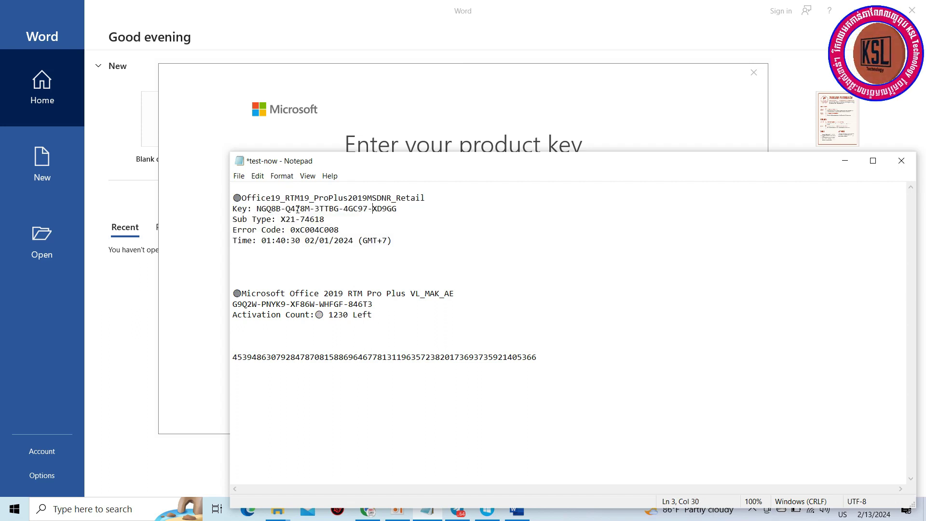
{"action": "left_click", "coordinate": [252, 304]}
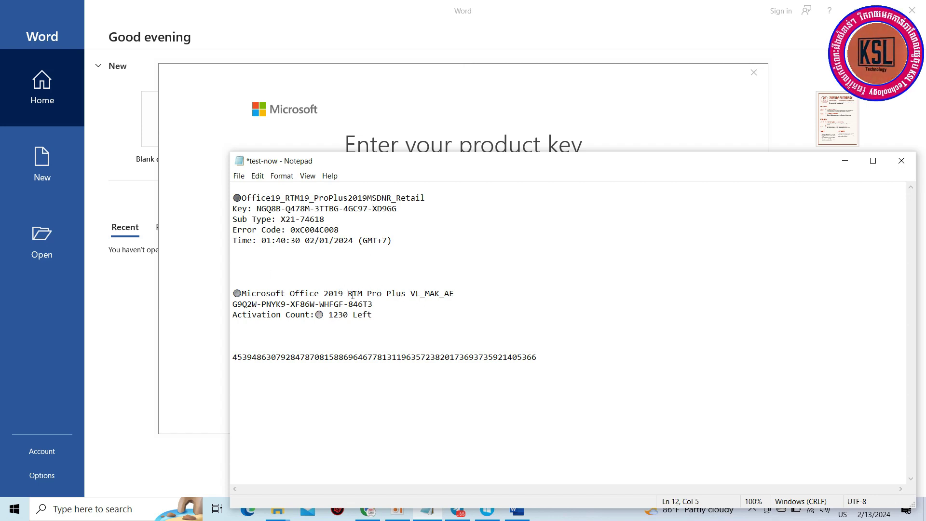
{"action": "left_click_drag", "start_coordinate": [233, 304], "coordinate": [374, 306]}
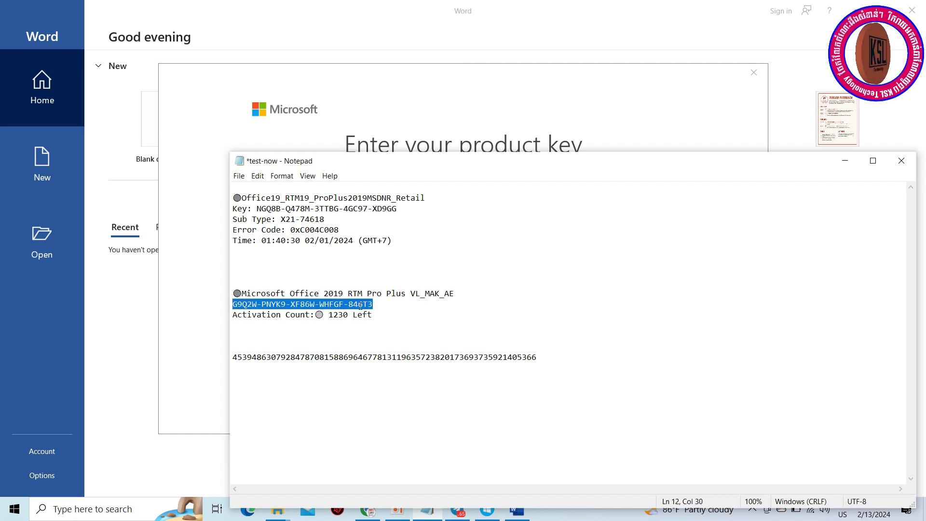
{"action": "right_click", "coordinate": [360, 305]}
{"action": "left_click", "coordinate": [385, 338]}
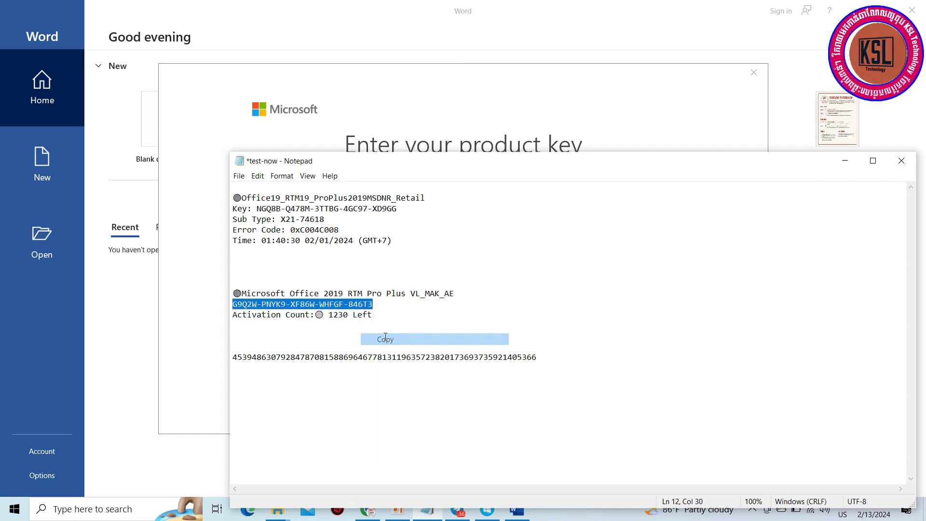
Step: Paste the copied volume licence key into Word's Office product key field
{"action": "left_click", "coordinate": [845, 161]}
{"action": "left_click", "coordinate": [373, 295]}
{"action": "key", "text": "ctrl+v"}
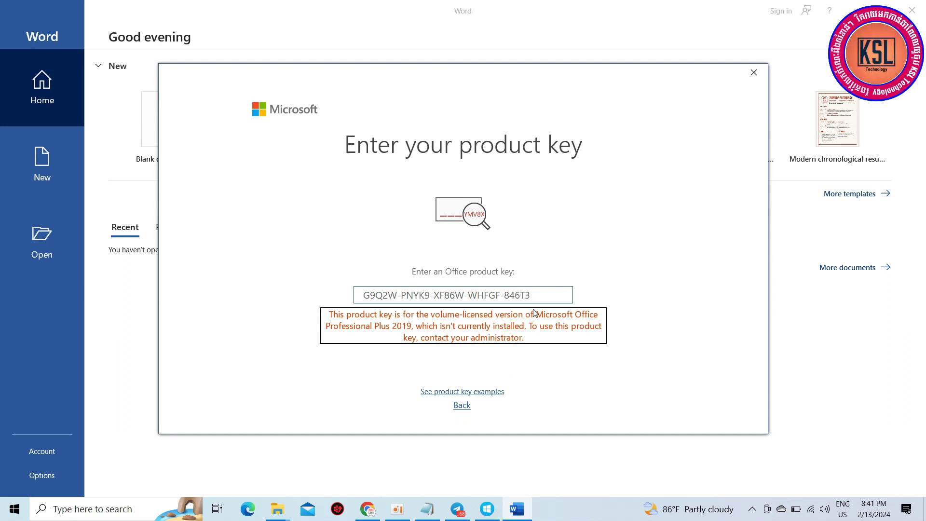
Step: Back out of the key dialog, skip sign-in, dismiss the 1-more-day prompt, and close Word
{"action": "left_click", "coordinate": [461, 406]}
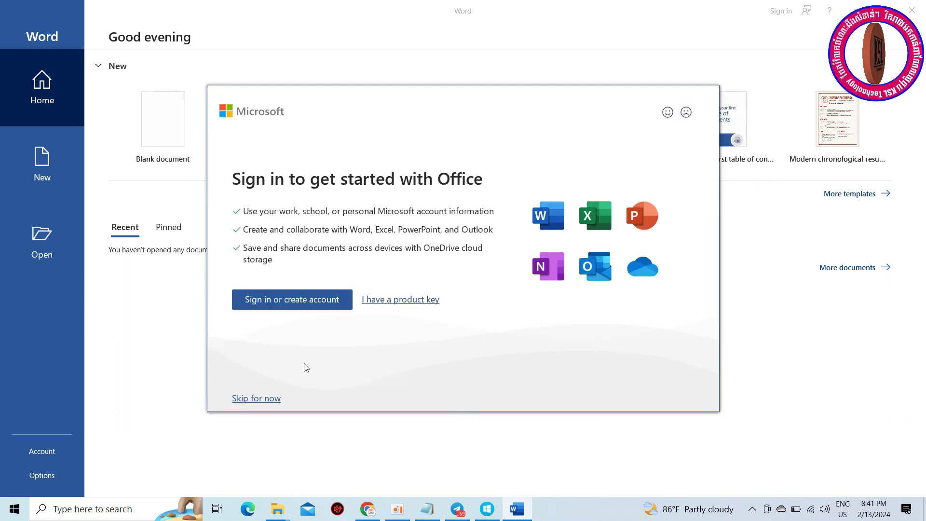
{"action": "left_click", "coordinate": [269, 399]}
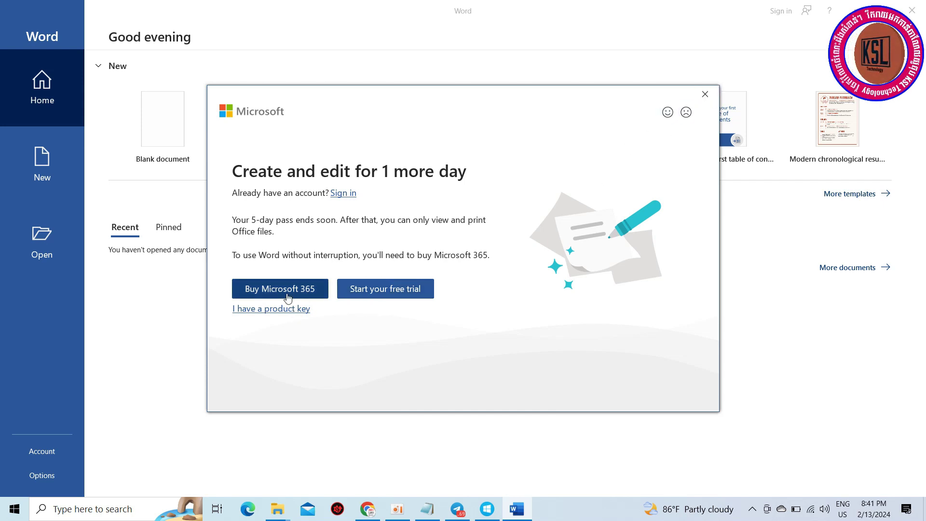
{"action": "left_click", "coordinate": [705, 95]}
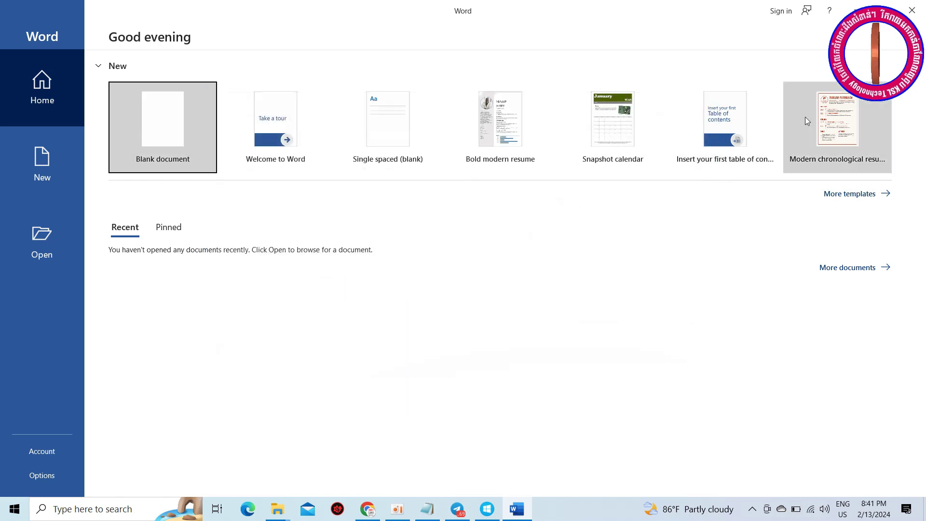
{"action": "left_click", "coordinate": [918, 8]}
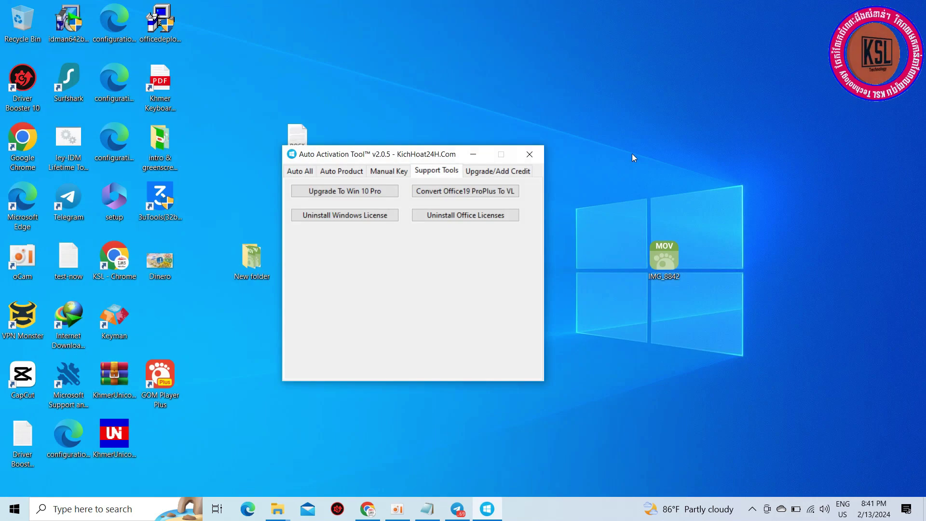
Step: Paste the volume licence key on the Manual Key tab and activate Office successfully
{"action": "left_click", "coordinate": [385, 172]}
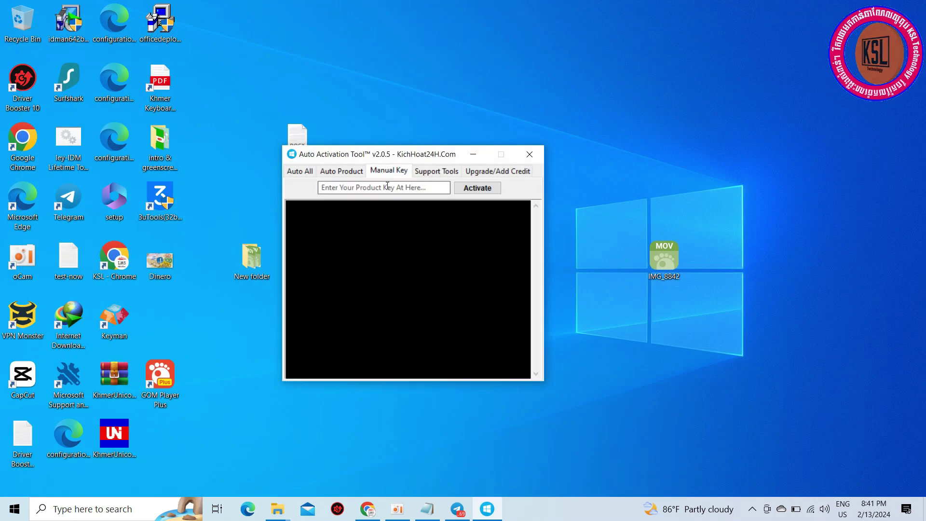
{"action": "left_click", "coordinate": [391, 191]}
{"action": "key", "text": "ctrl+v"}
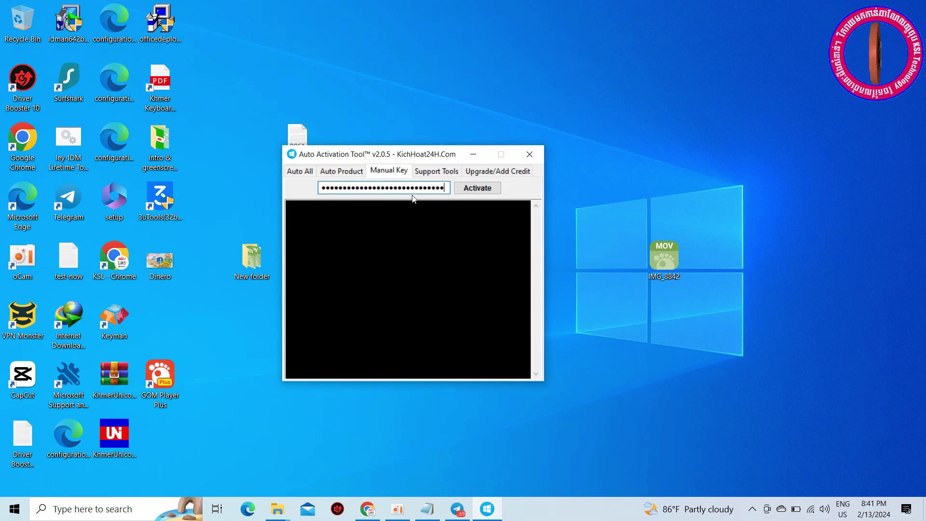
{"action": "left_click", "coordinate": [489, 187]}
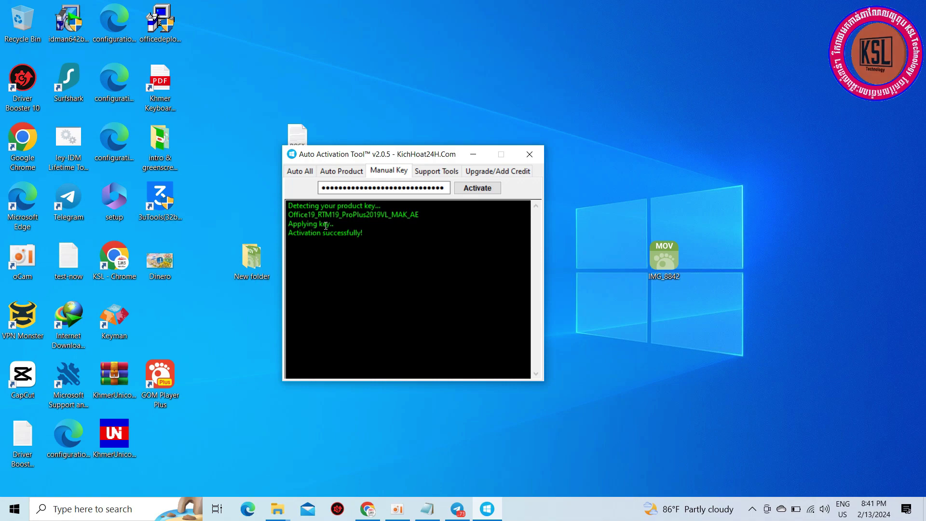
{"action": "left_click", "coordinate": [15, 513]}
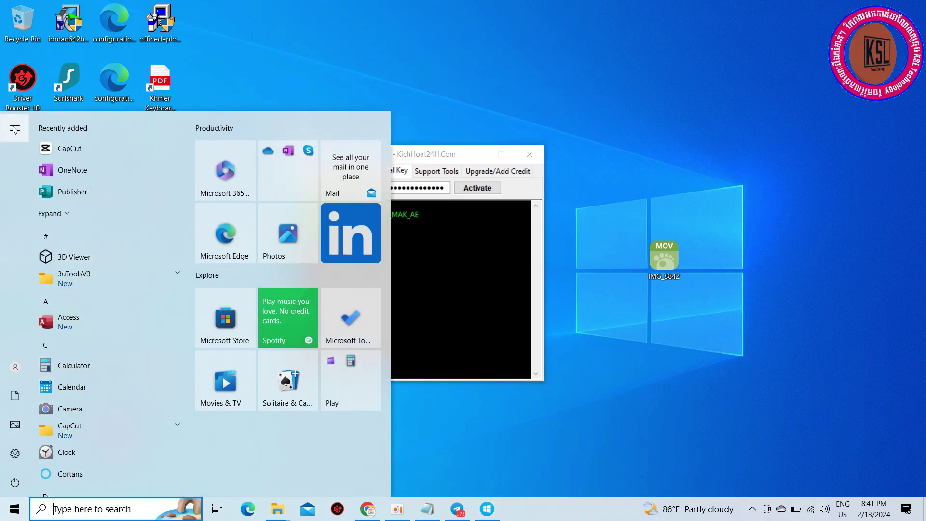
Step: Relaunch Word, create a blank Document1 with no licence prompt, and open the File view
{"action": "left_click", "coordinate": [70, 216]}
{"action": "left_click", "coordinate": [71, 218]}
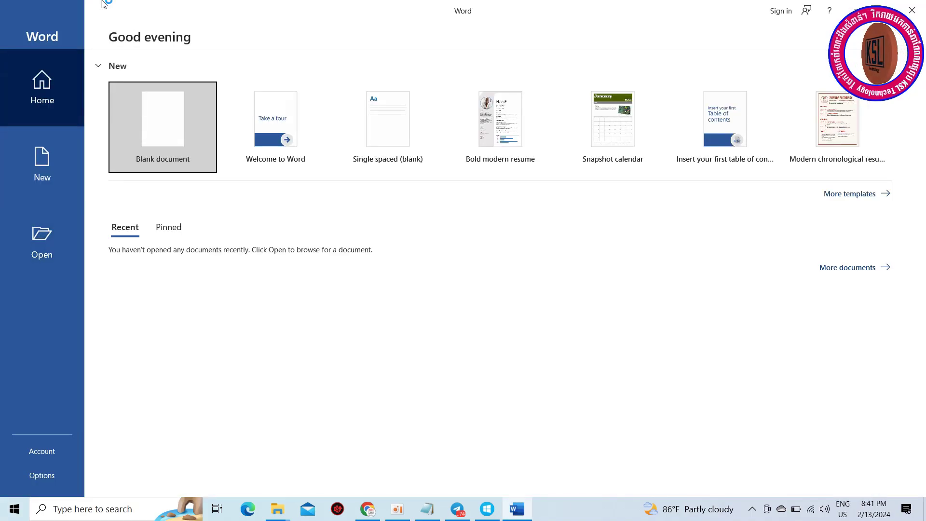
{"action": "left_click", "coordinate": [123, 150]}
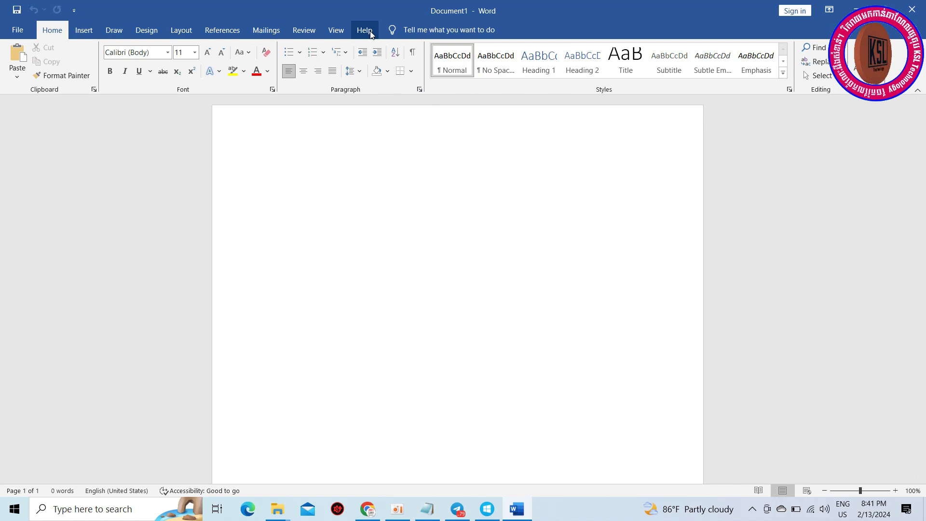
{"action": "left_click", "coordinate": [23, 30]}
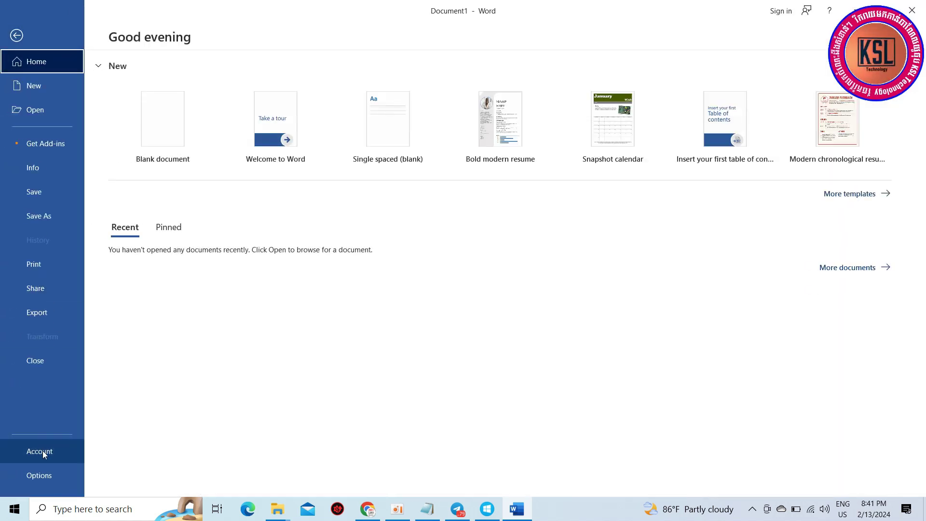